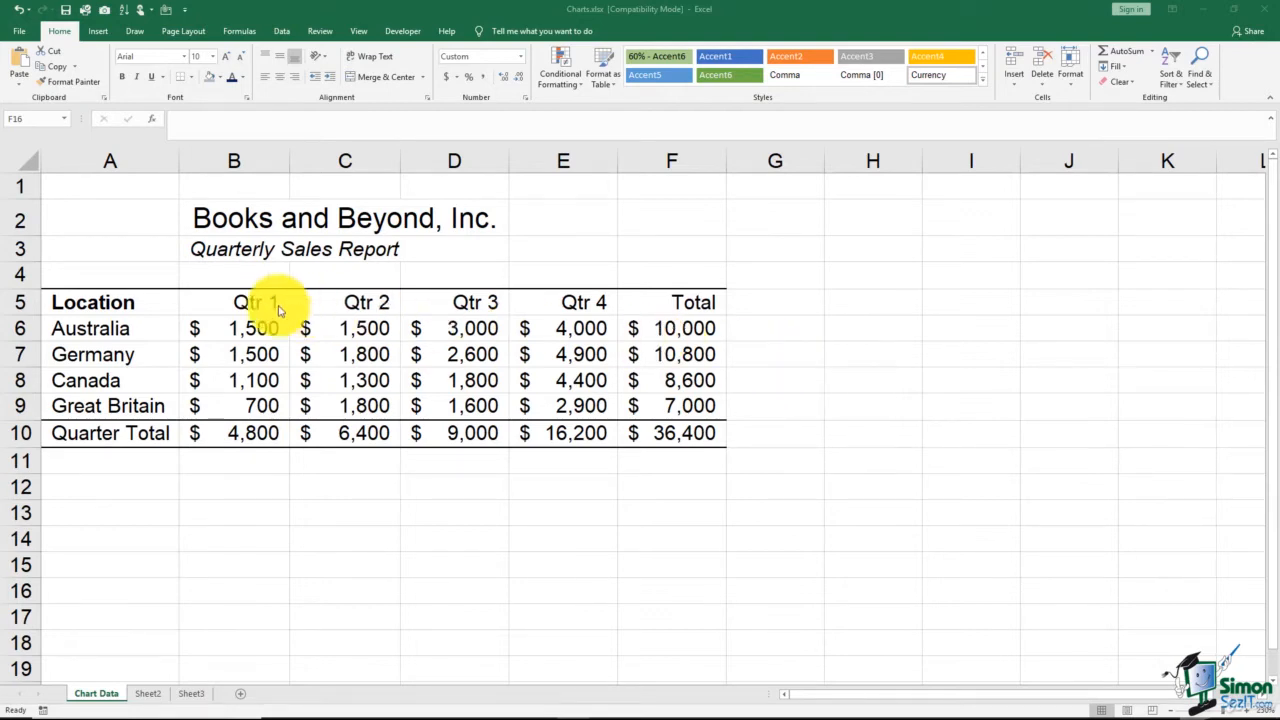
Create a default column chart on its own sheet from the location and Qtr 1 to Qtr 4 data in A5:E9
{"action": "left_click", "coordinate": [145, 301]}
{"action": "left_click", "coordinate": [145, 301]}
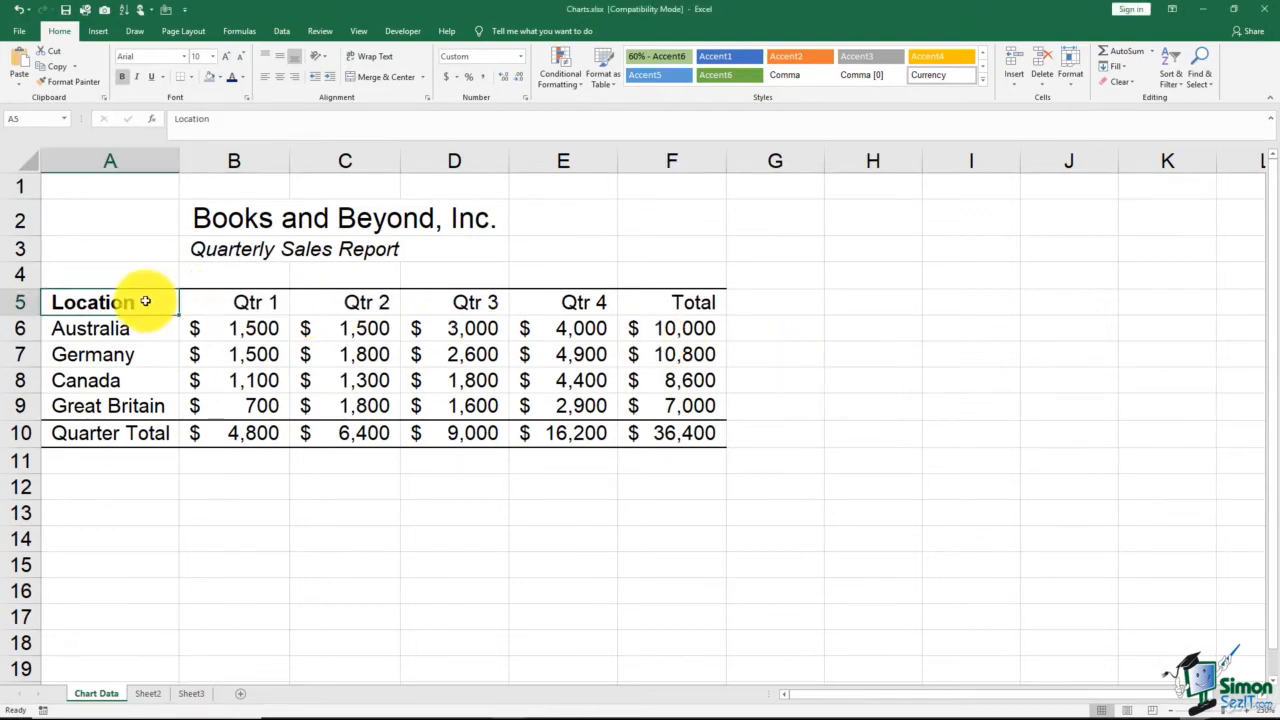
{"action": "left_click", "coordinate": [563, 406], "text": "shift"}
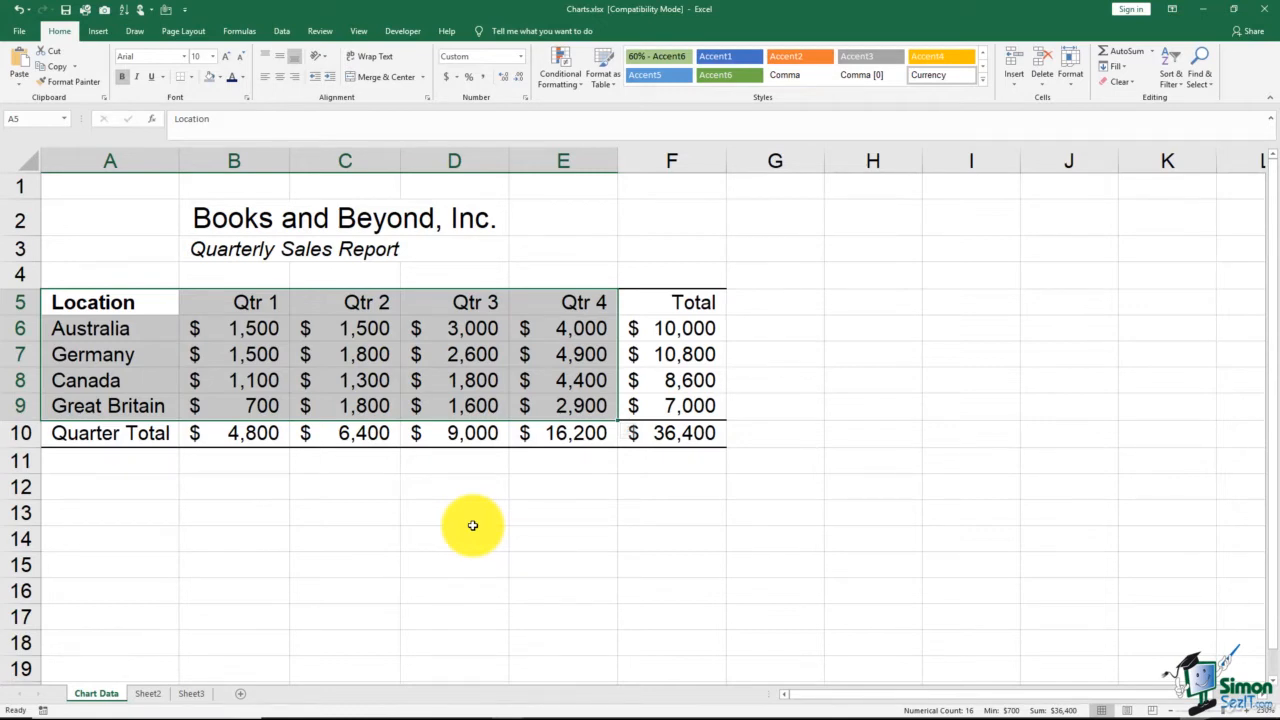
{"action": "key", "text": "F11"}
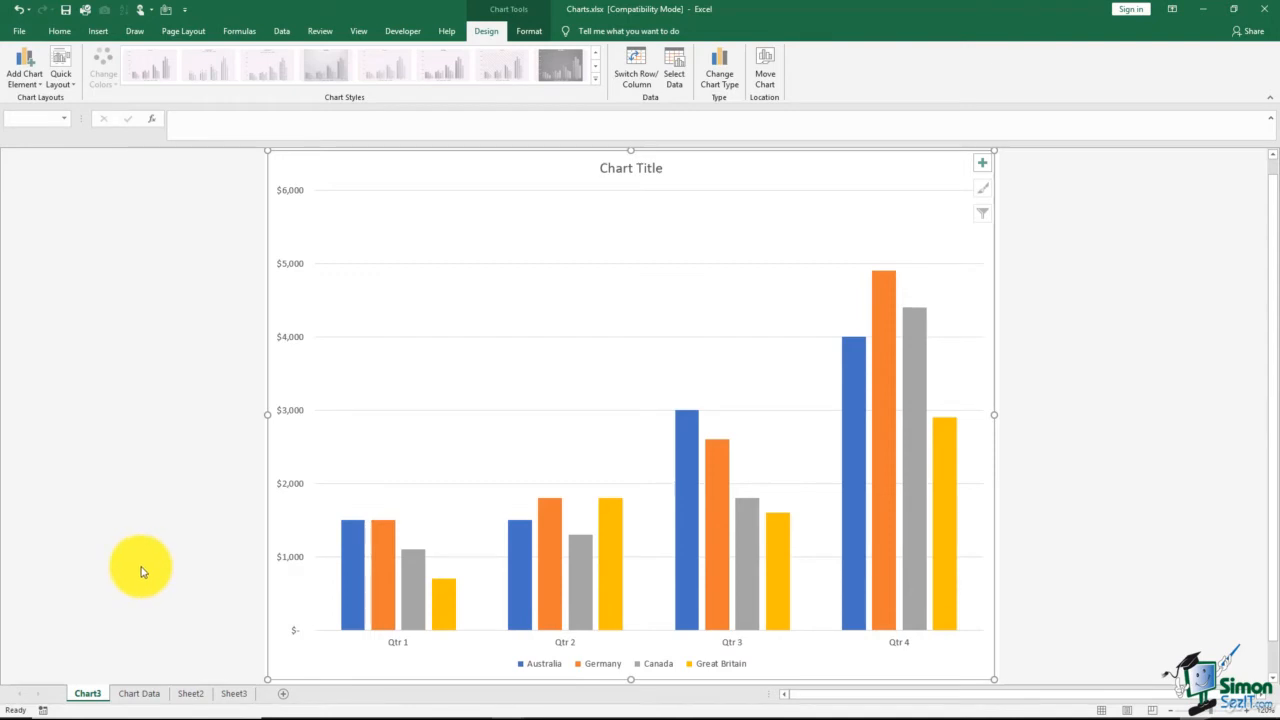
From the Chart Data worksheet, create a separate column chart sheet for the locations with only Qtr 1 and Qtr 4 (A5:B9 and E5:E9)
{"action": "left_click", "coordinate": [143, 694]}
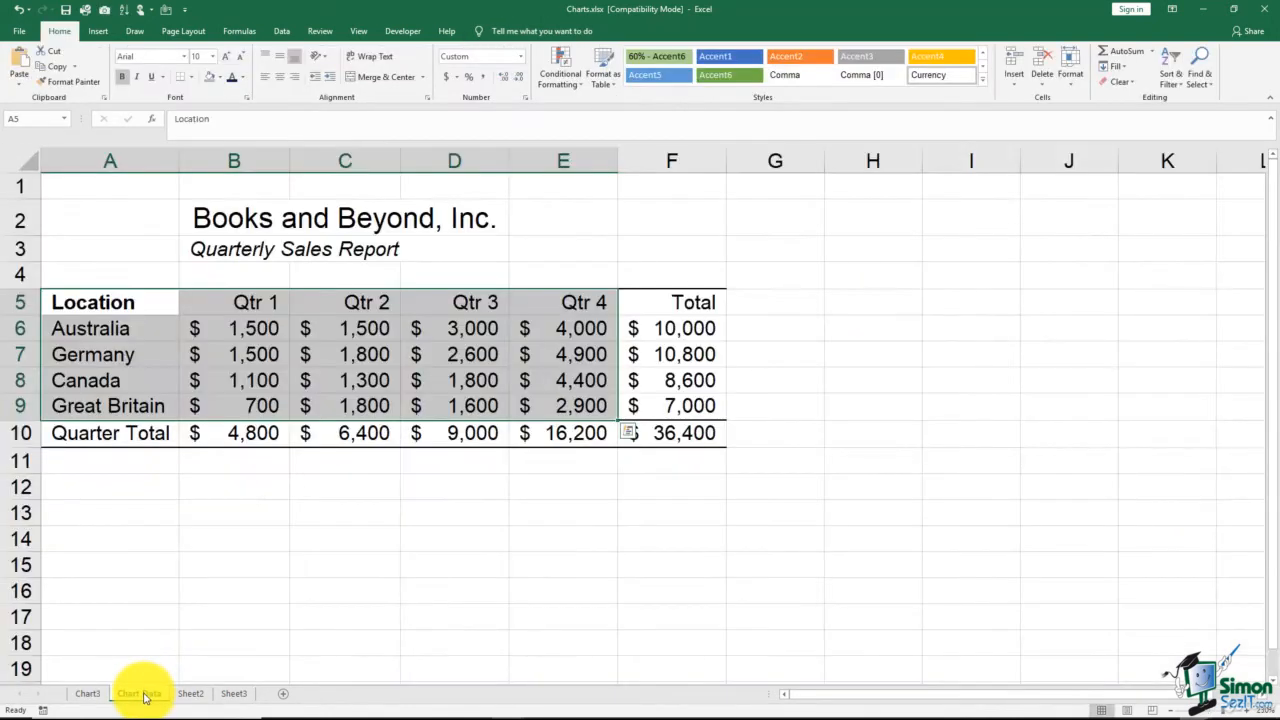
{"action": "left_click", "coordinate": [88, 694]}
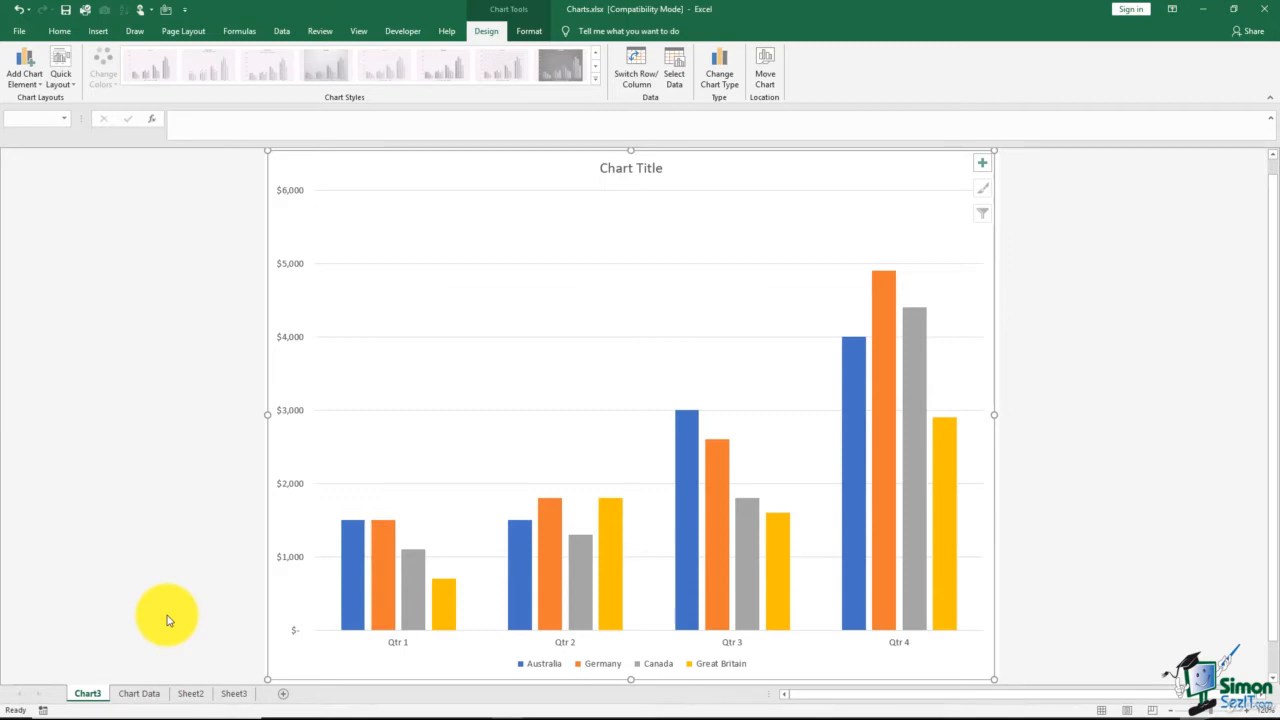
{"action": "left_click", "coordinate": [148, 695]}
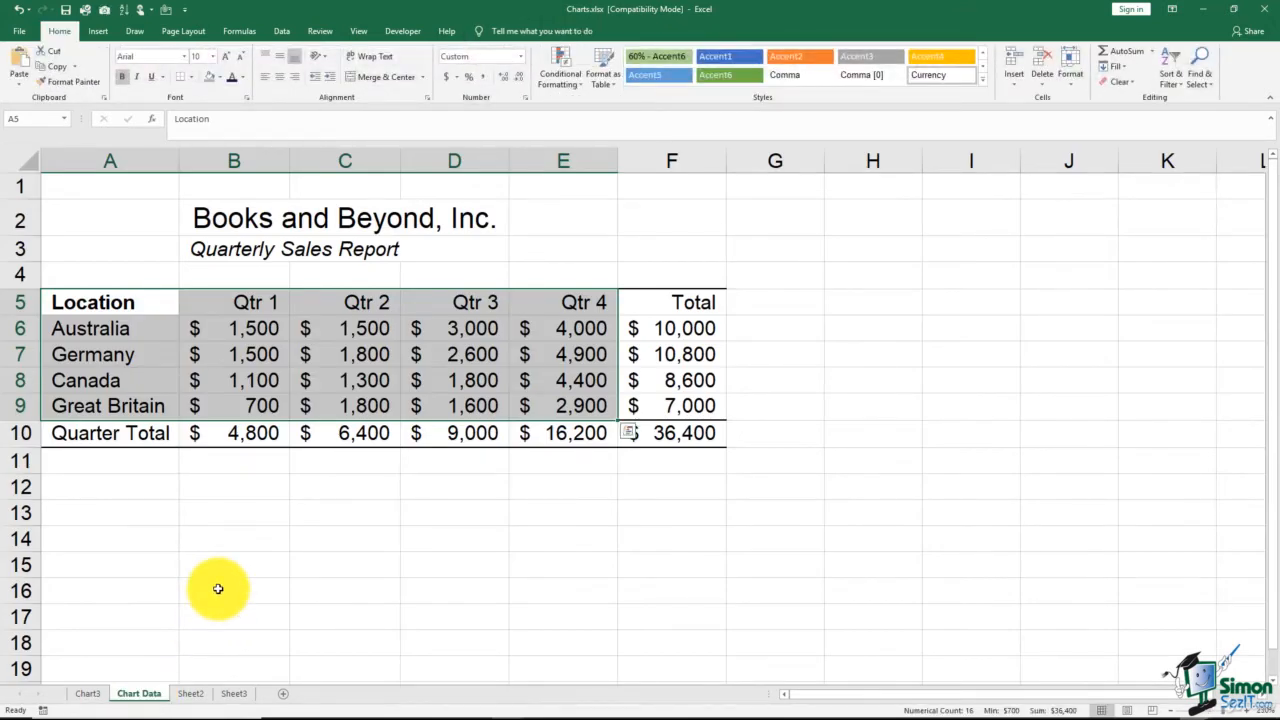
{"action": "left_click", "coordinate": [218, 589]}
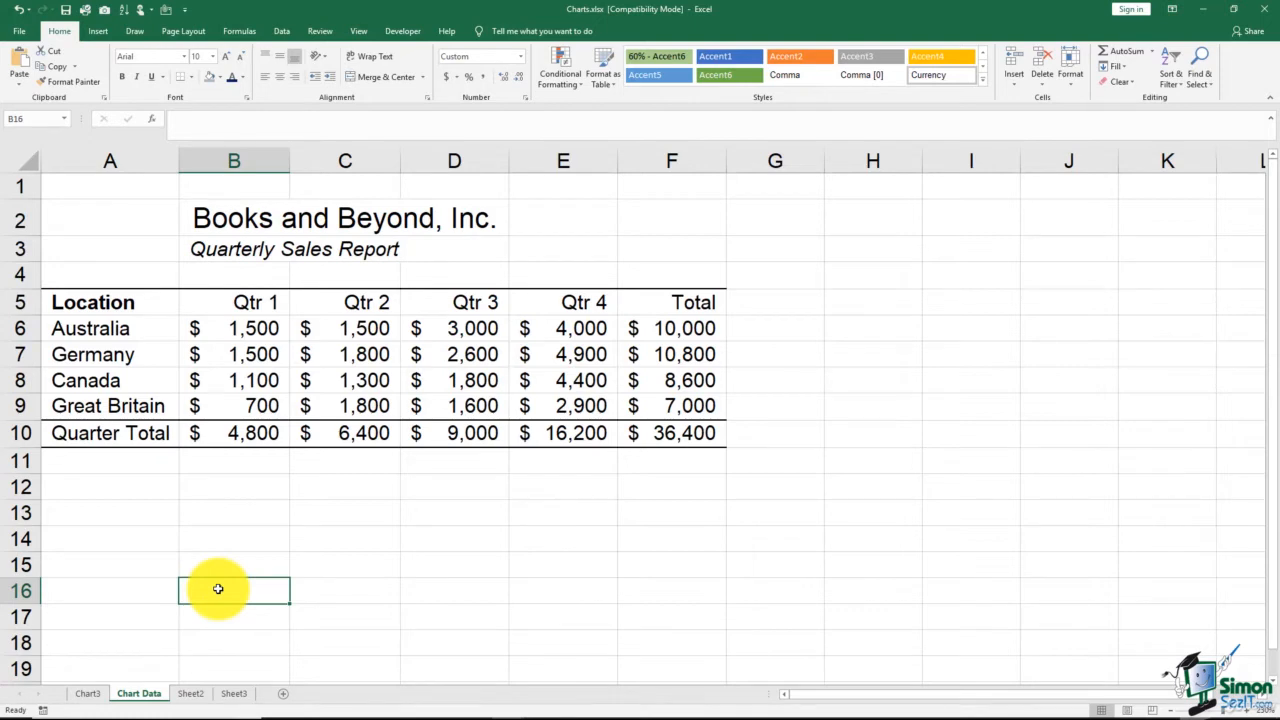
{"action": "left_click", "coordinate": [127, 301]}
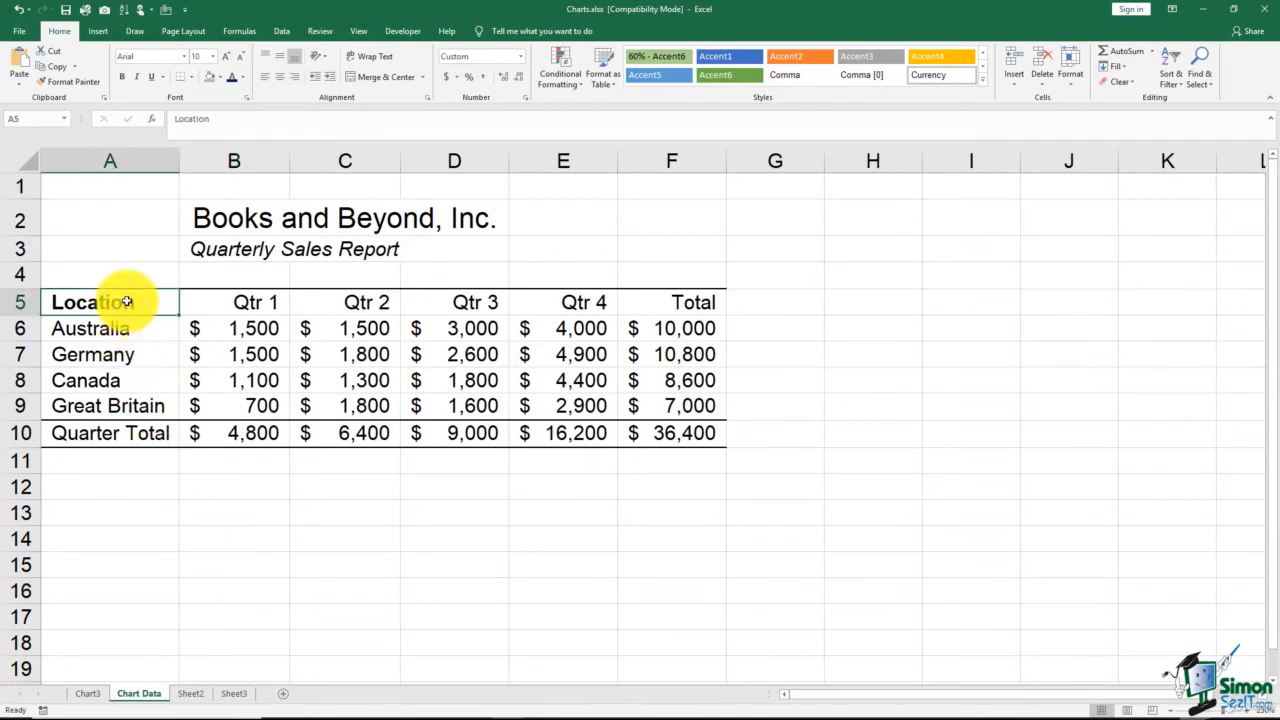
{"action": "left_click", "coordinate": [263, 404], "text": "shift"}
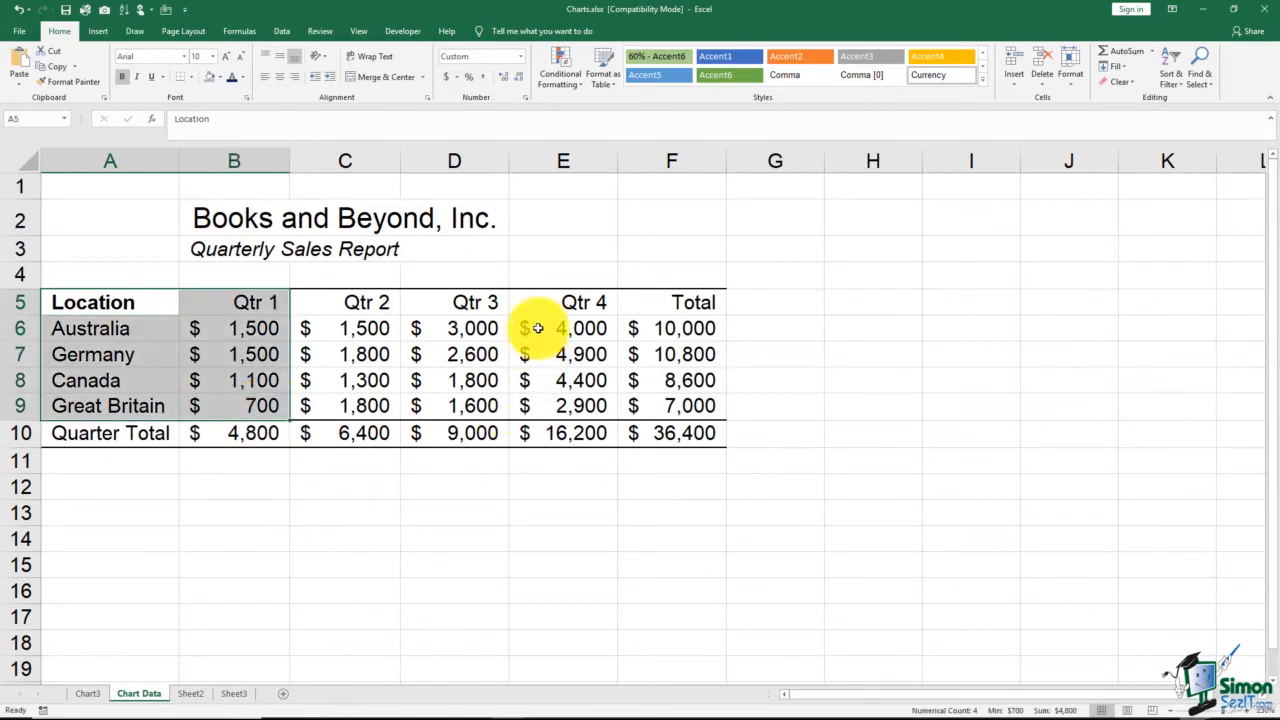
{"action": "left_click_drag", "start_coordinate": [549, 300], "coordinate": [565, 402], "text": "ctrl"}
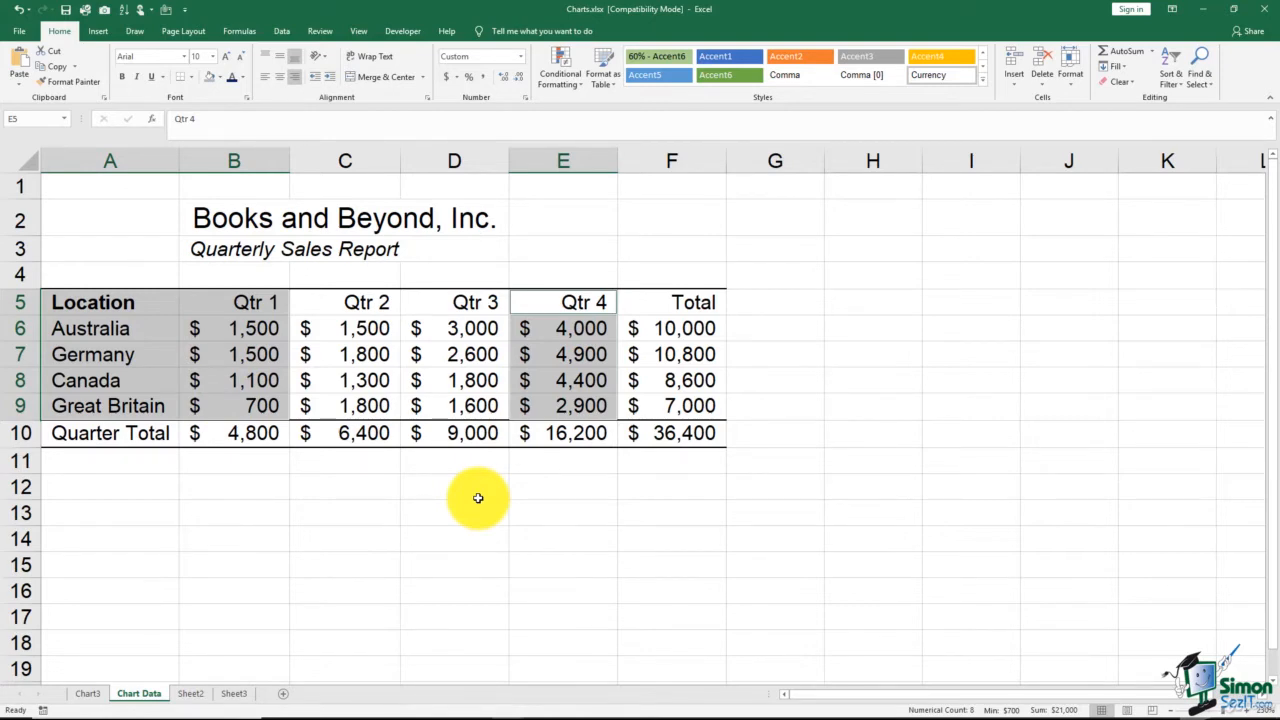
{"action": "key", "text": "F11"}
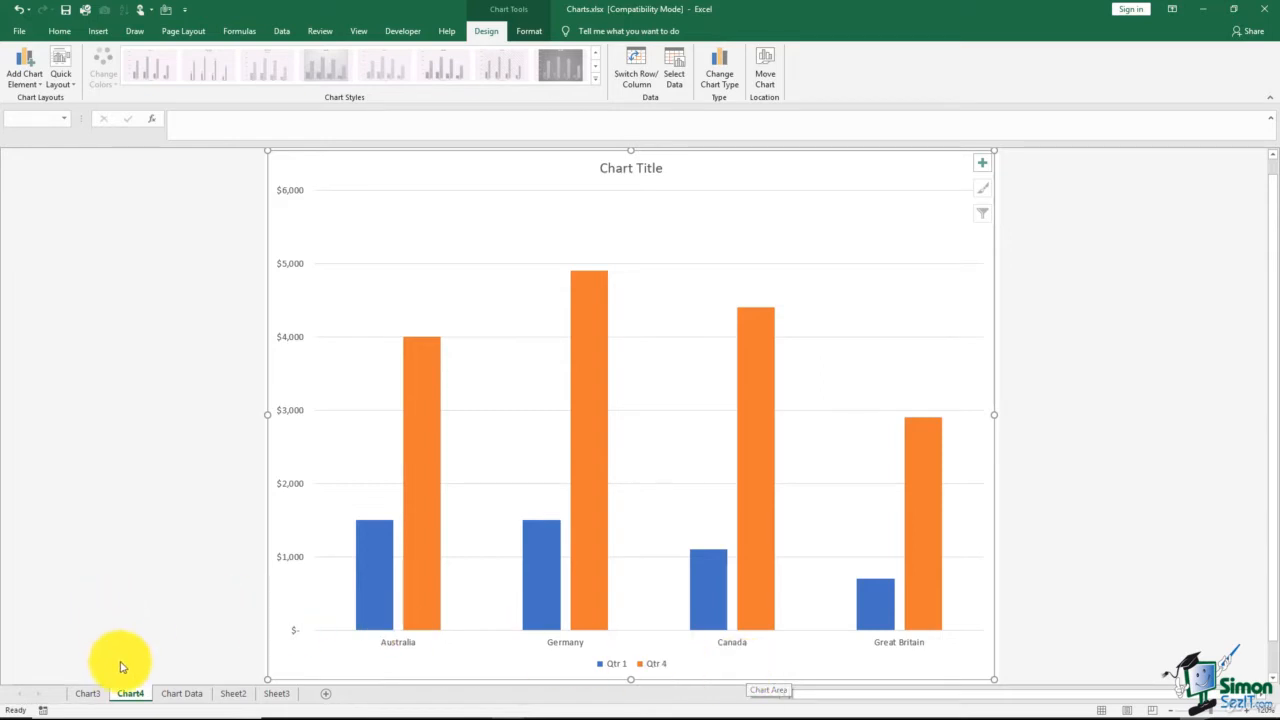
Rename the new Qtr 1 and Qtr 4 chart sheet as "Chart - Qtrs 1 & 4"
{"action": "left_click", "coordinate": [130, 693]}
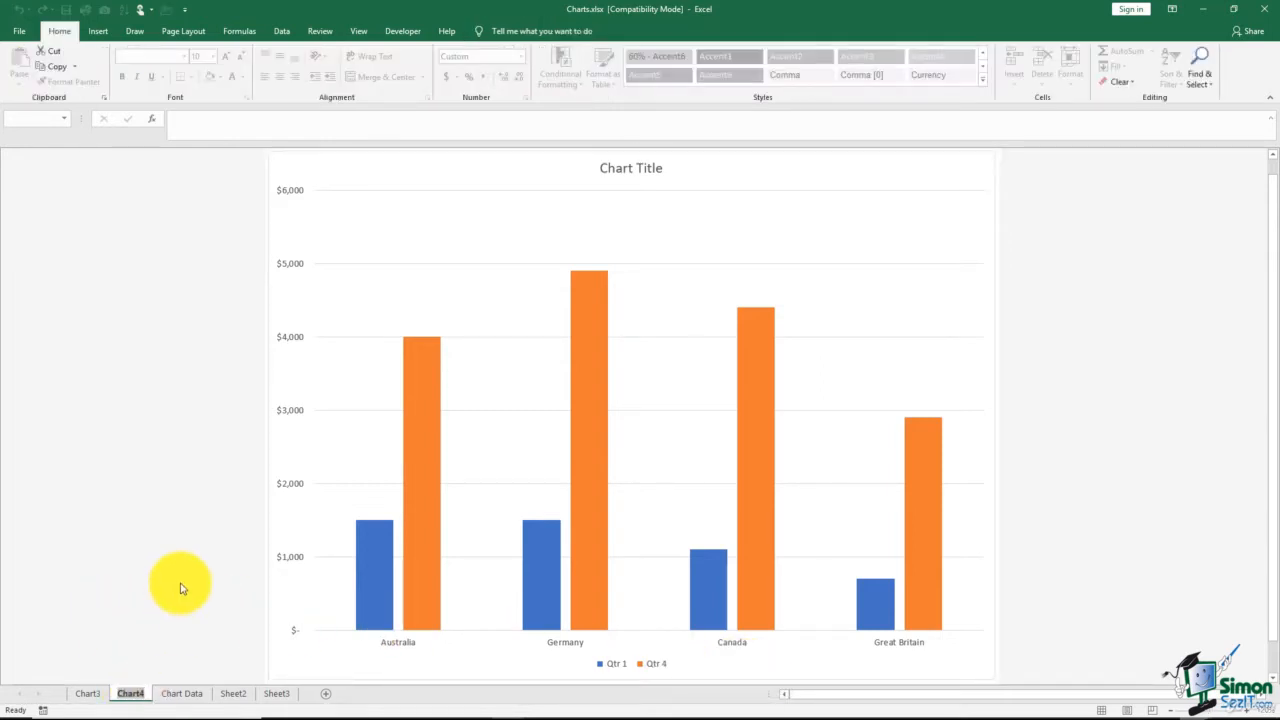
{"action": "type", "text": "Chart"}
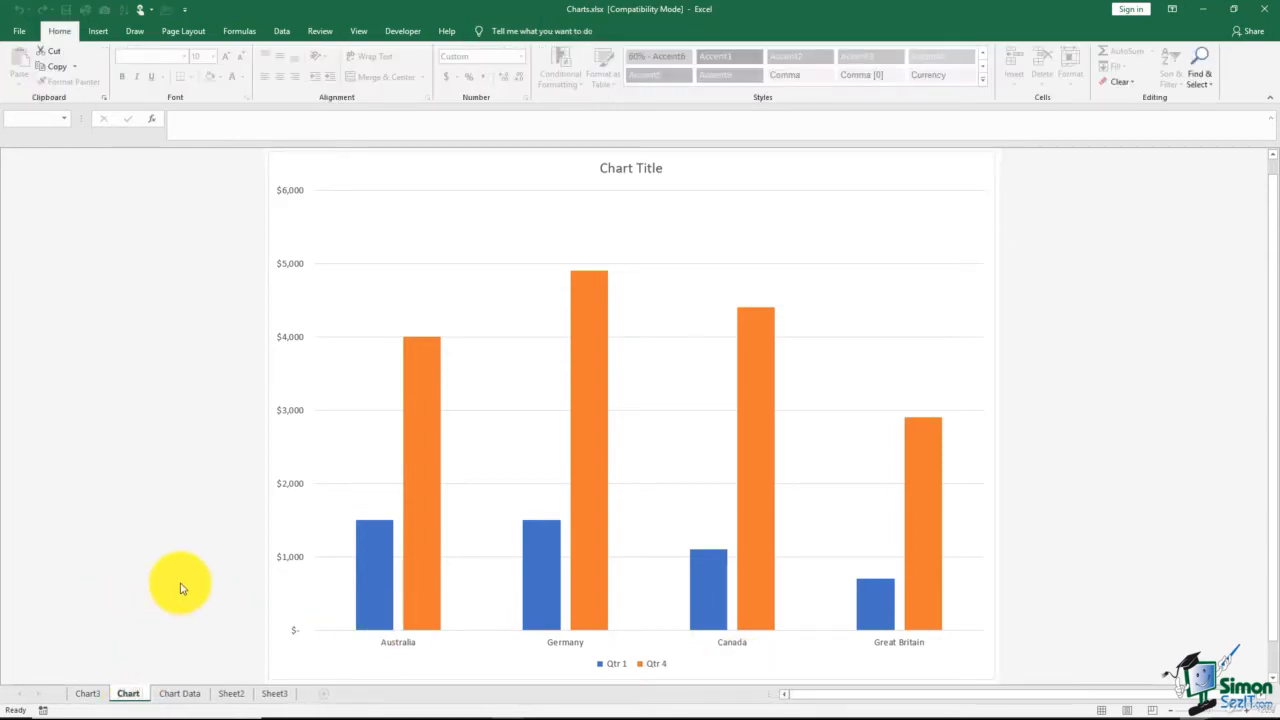
{"action": "type", "text": " - Qt"}
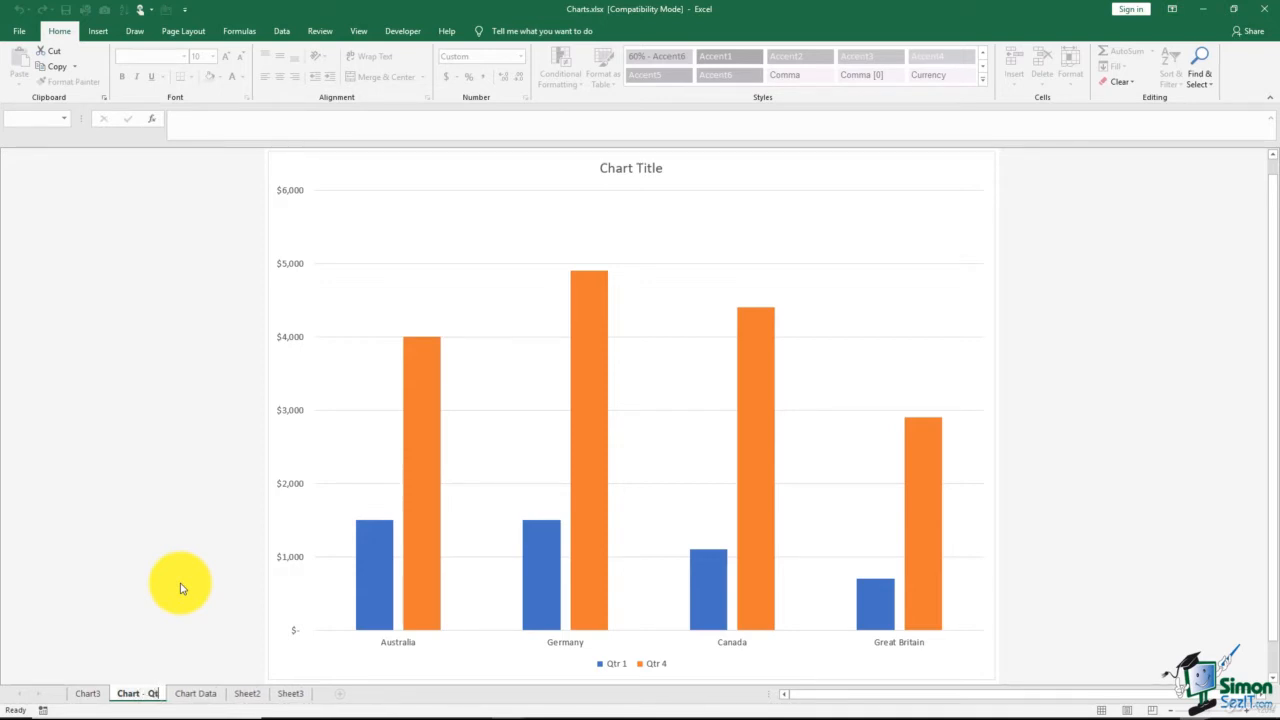
{"action": "type", "text": "rs 1 &"}
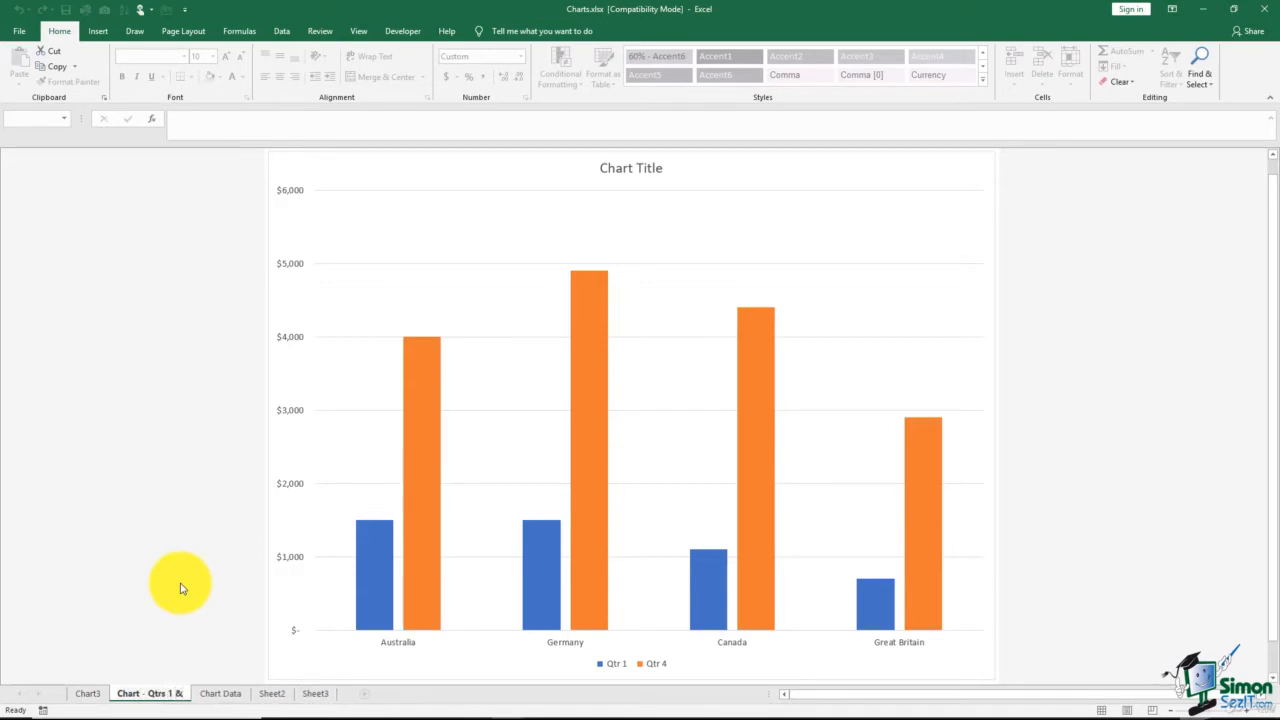
{"action": "type", "text": " 4"}
Rename the Chart3 sheet as "Chart - all qtrs"
{"action": "left_click", "coordinate": [87, 694]}
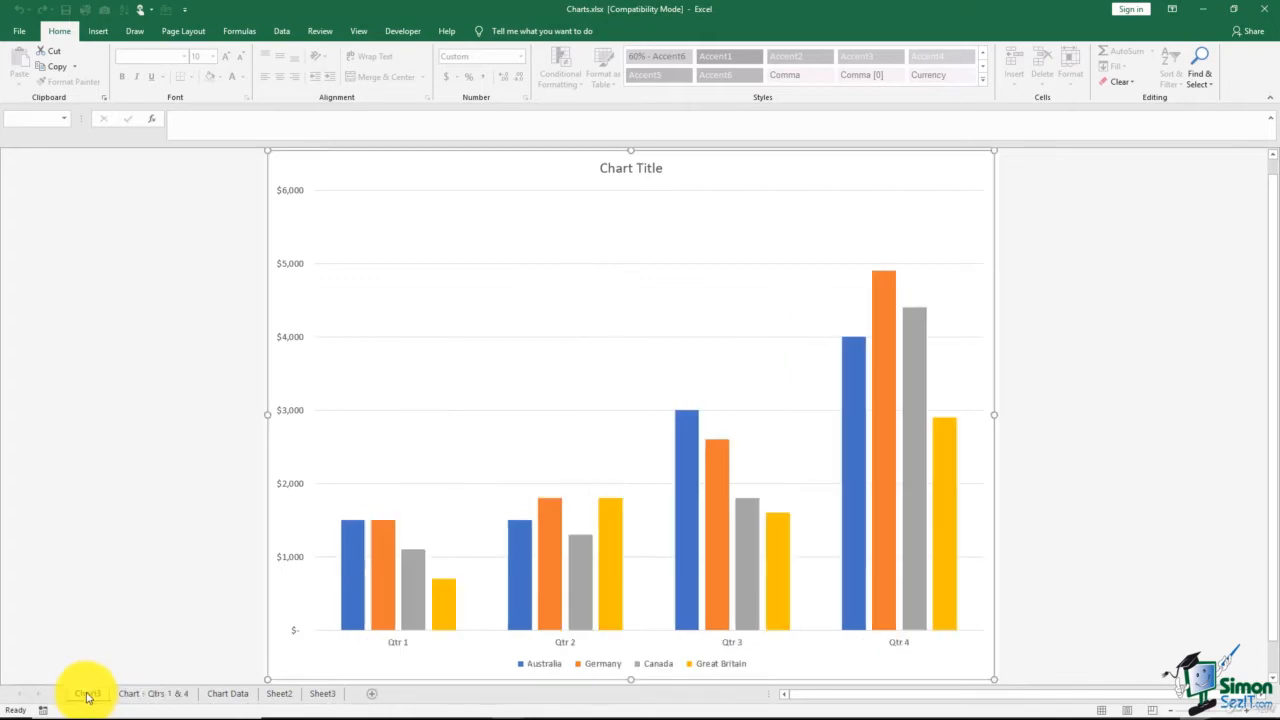
{"action": "double_click", "coordinate": [87, 694]}
{"action": "type", "text": "Chart"}
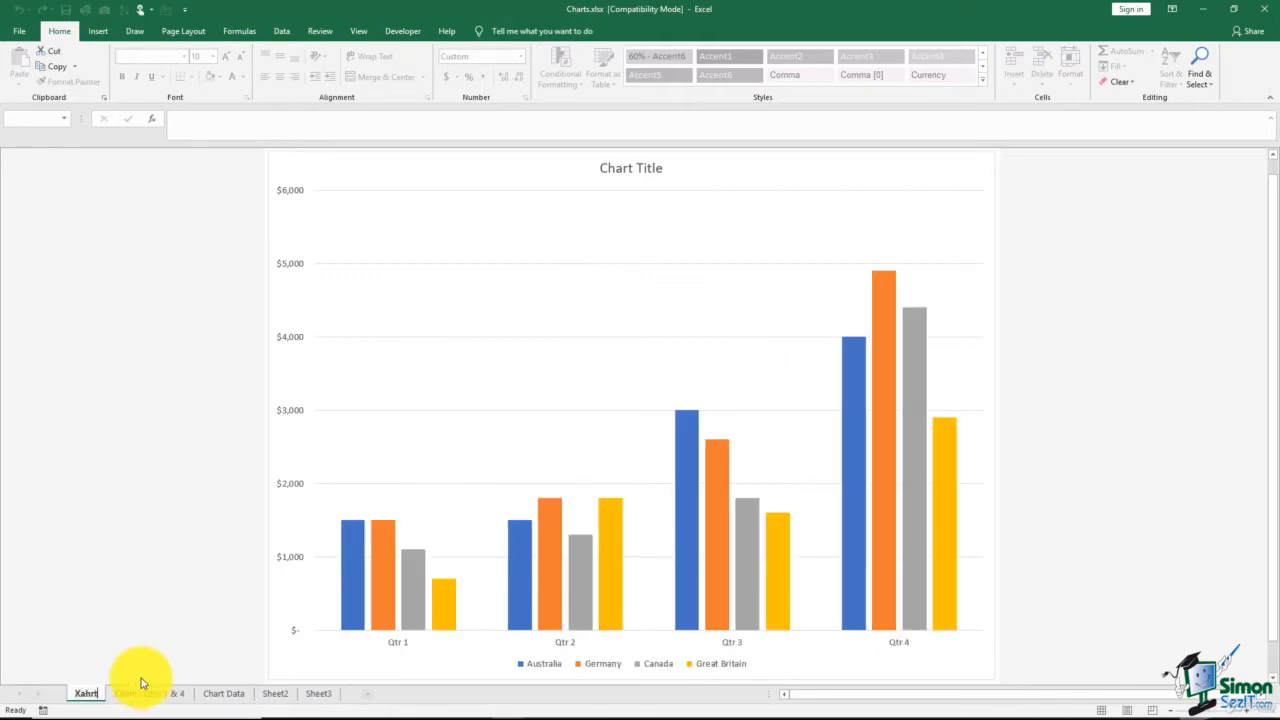
{"action": "key", "text": "BackSpace"}
{"action": "key", "text": "BackSpace"}
{"action": "key", "text": "BackSpace"}
{"action": "key", "text": "BackSpace"}
{"action": "key", "text": "BackSpace"}
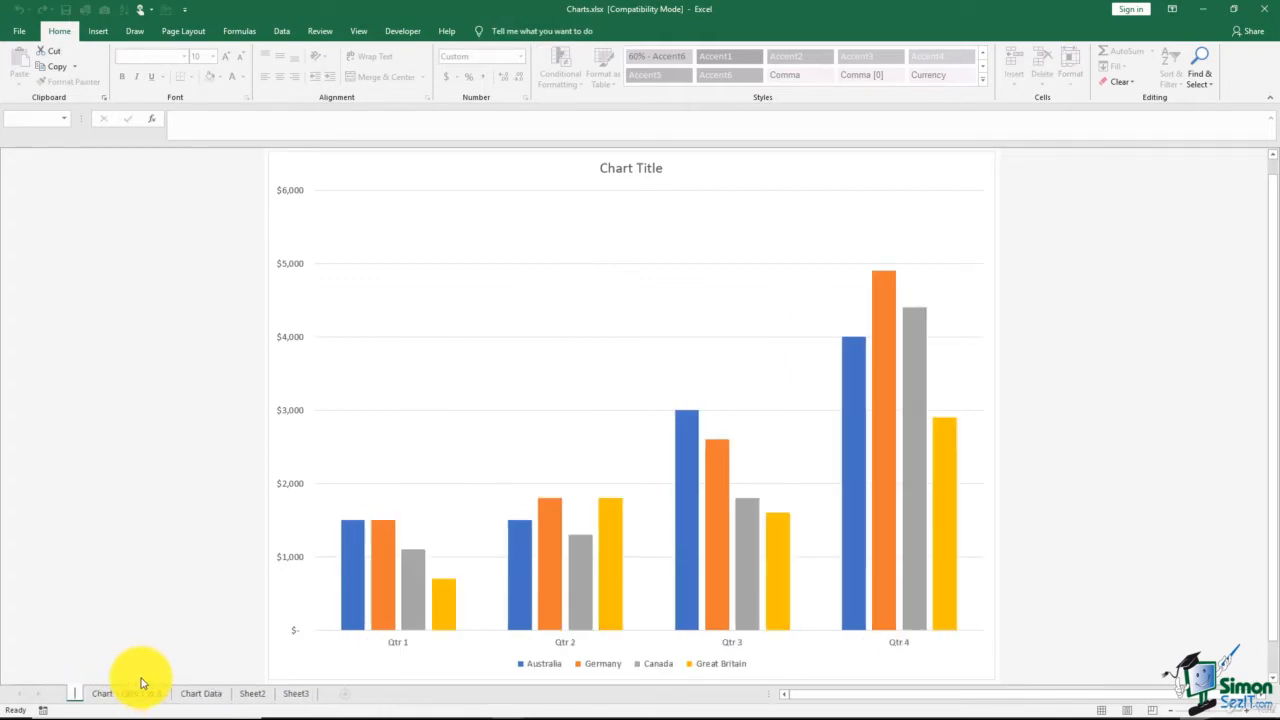
{"action": "type", "text": "C"}
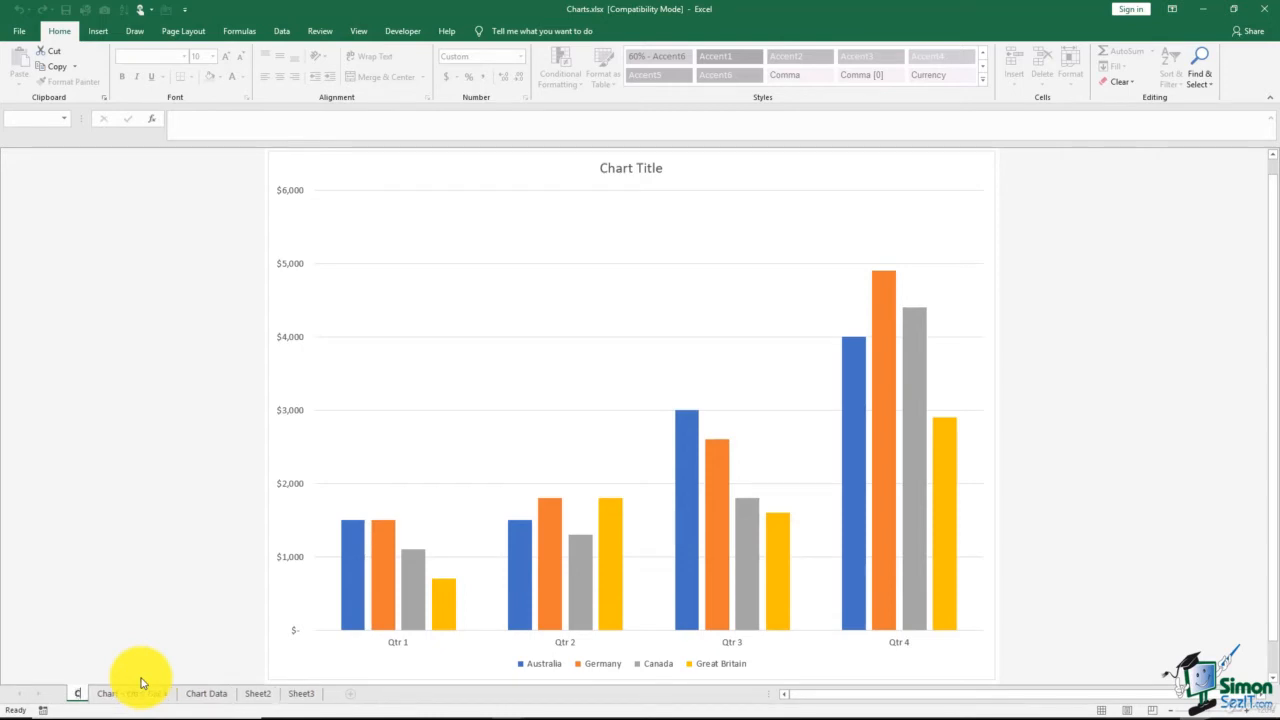
{"action": "type", "text": "hart"}
{"action": "type", "text": "- all qtrs"}
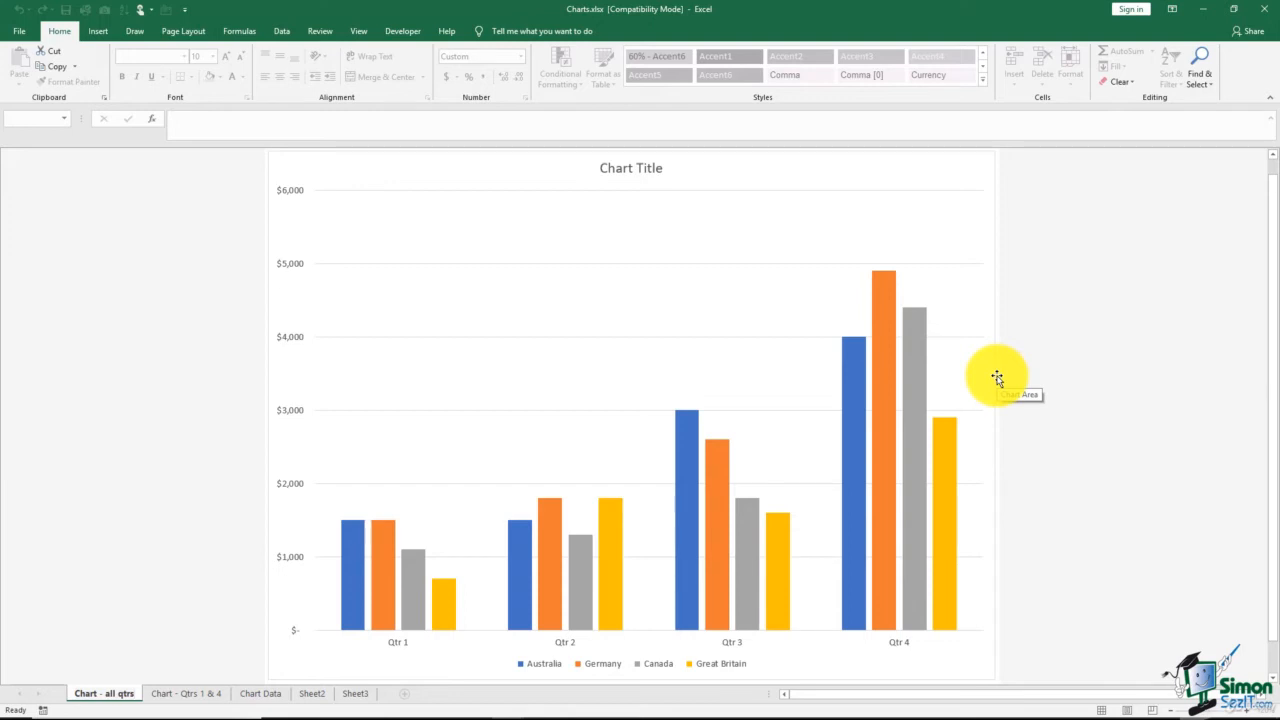
Delete the vertical axis major gridlines from the chart on the "Chart - all qtrs" sheet
{"action": "left_click", "coordinate": [587, 268]}
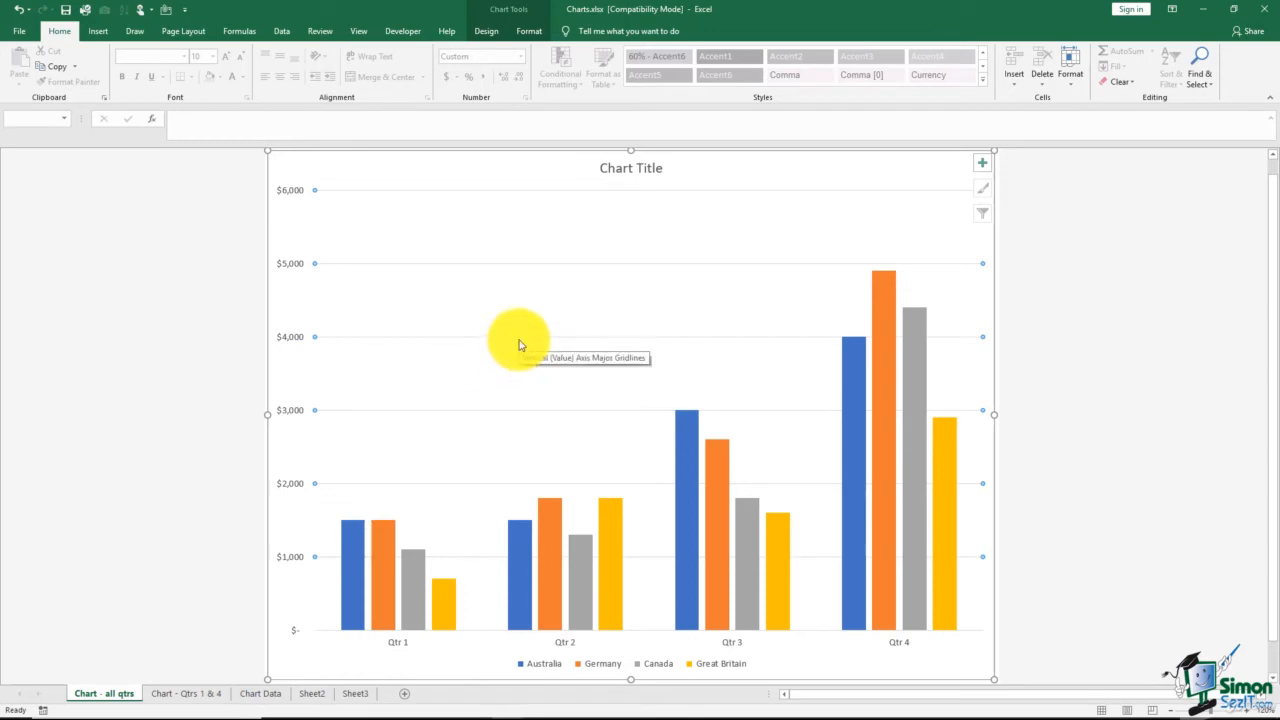
{"action": "key", "text": "Delete"}
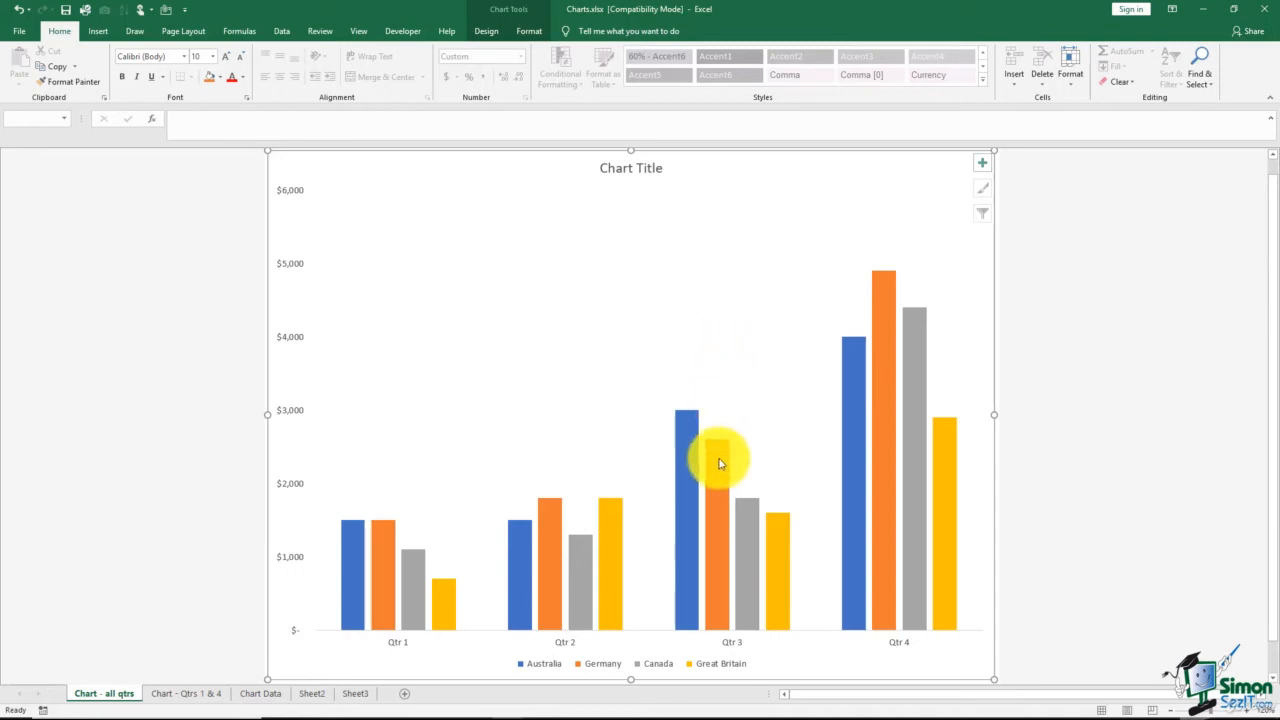
{"action": "mouse_move", "coordinate": [719, 463]}
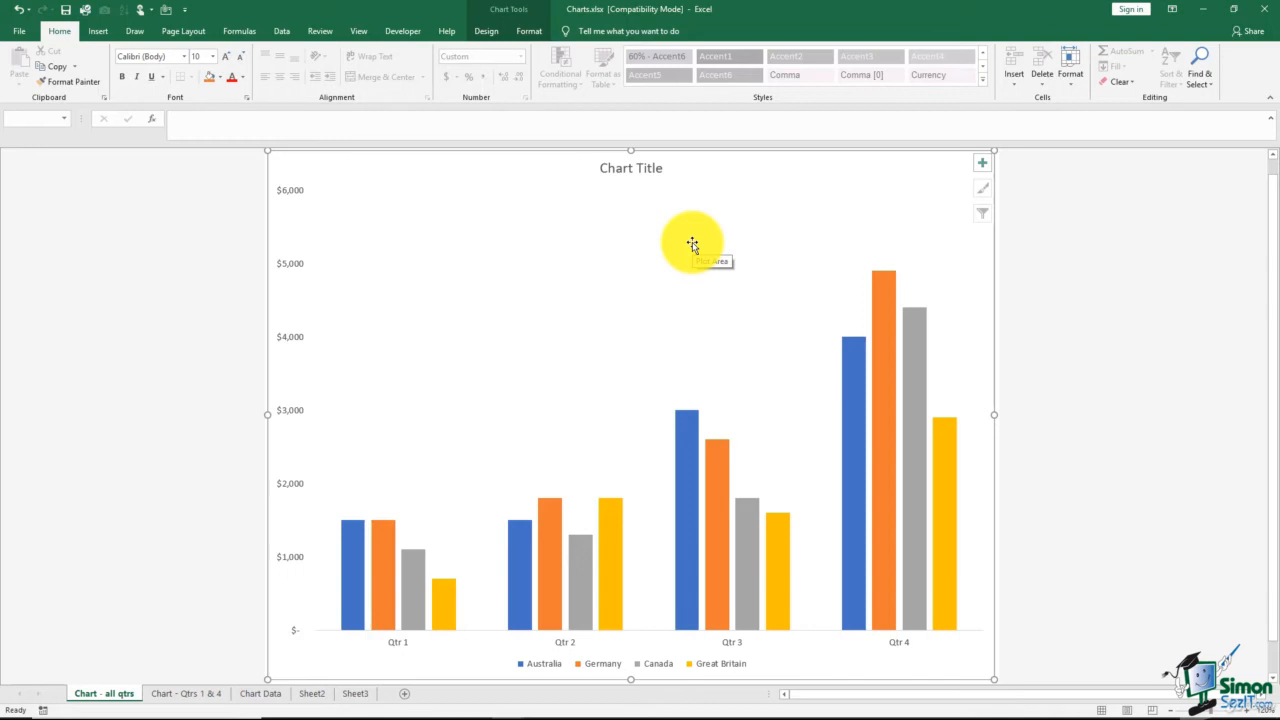
On the Chart Data worksheet, insert a 3-D pie chart from the Location and Total columns (A5:A9 and F5:F9)
{"action": "left_click", "coordinate": [262, 694]}
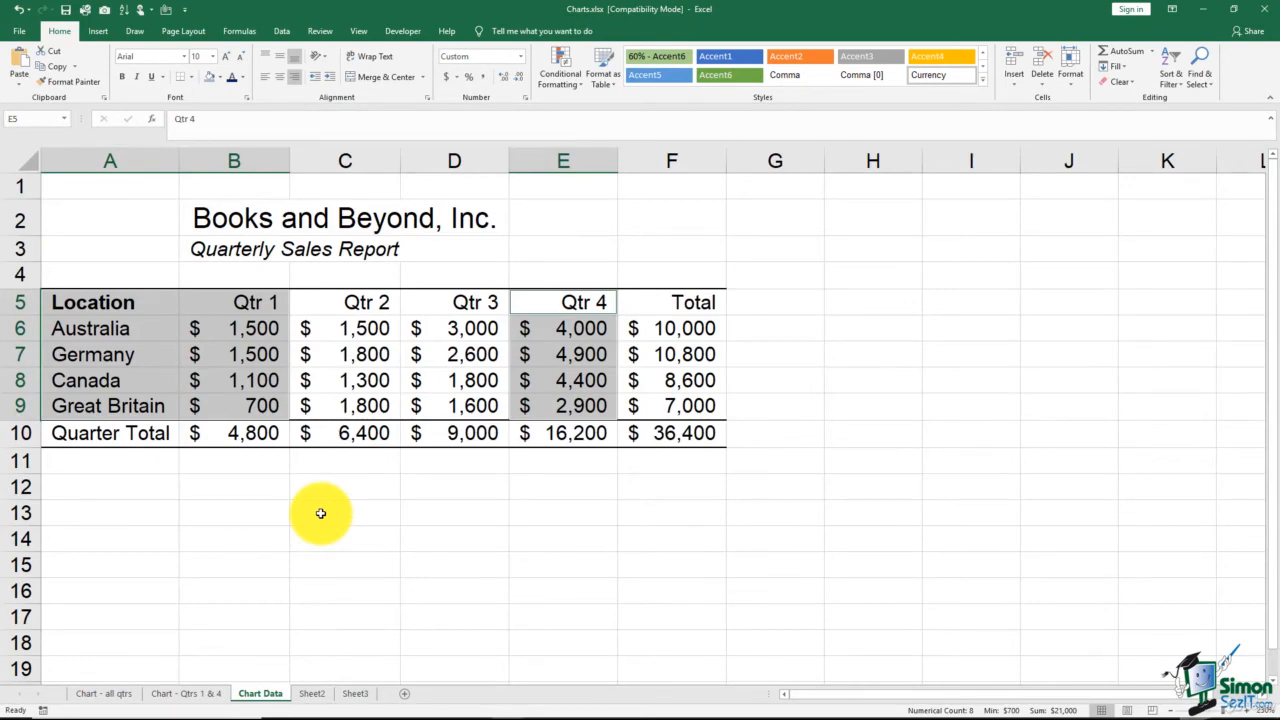
{"action": "left_click", "coordinate": [320, 513]}
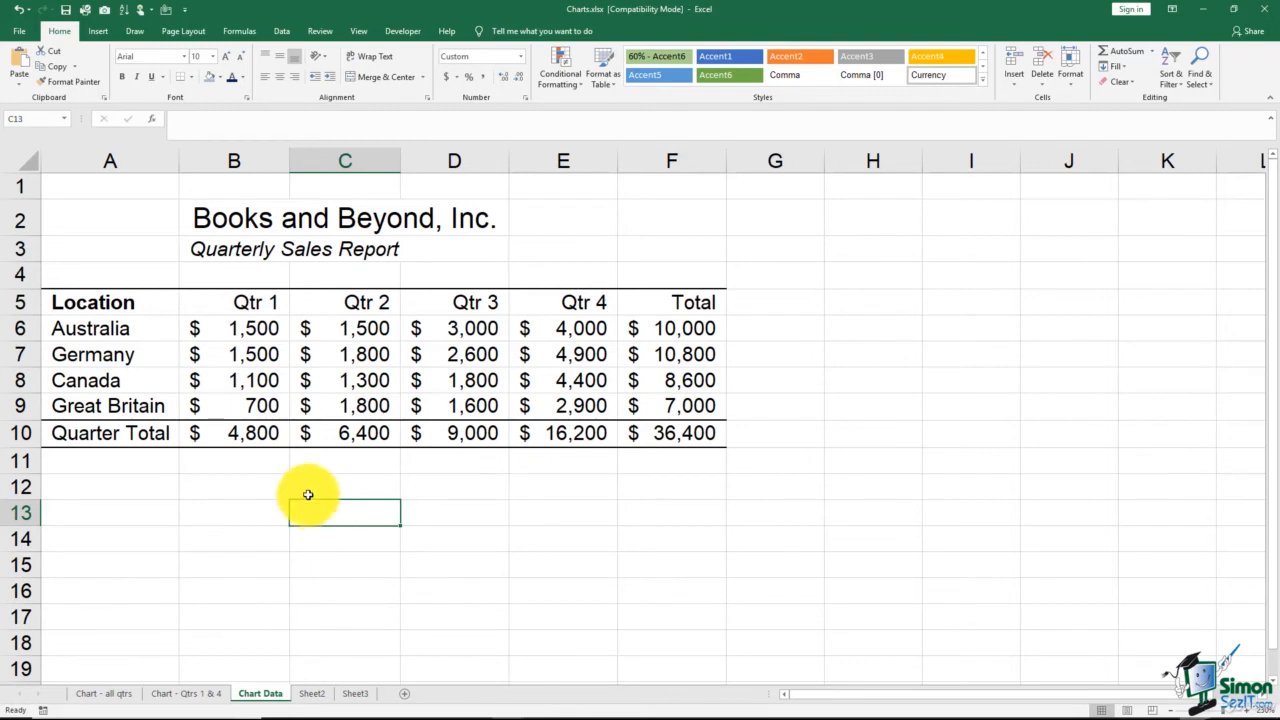
{"action": "left_click_drag", "start_coordinate": [158, 298], "coordinate": [163, 403]}
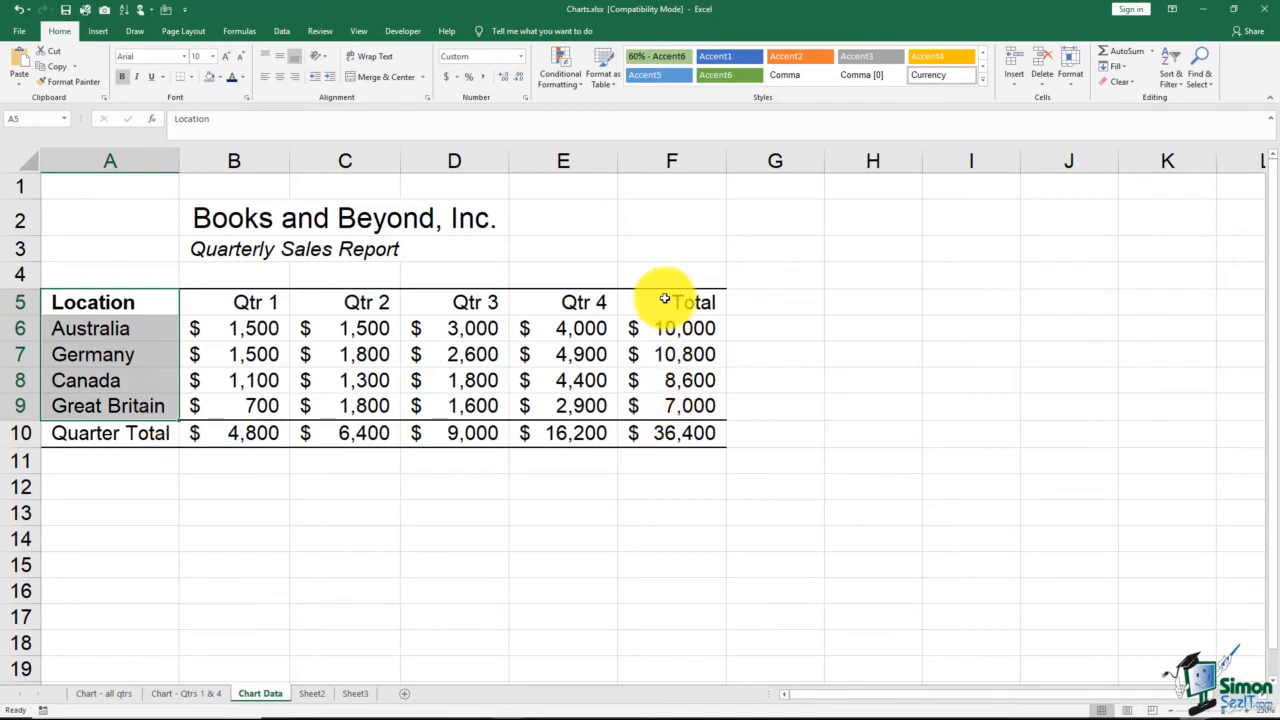
{"action": "left_click_drag", "start_coordinate": [660, 292], "coordinate": [688, 397]}
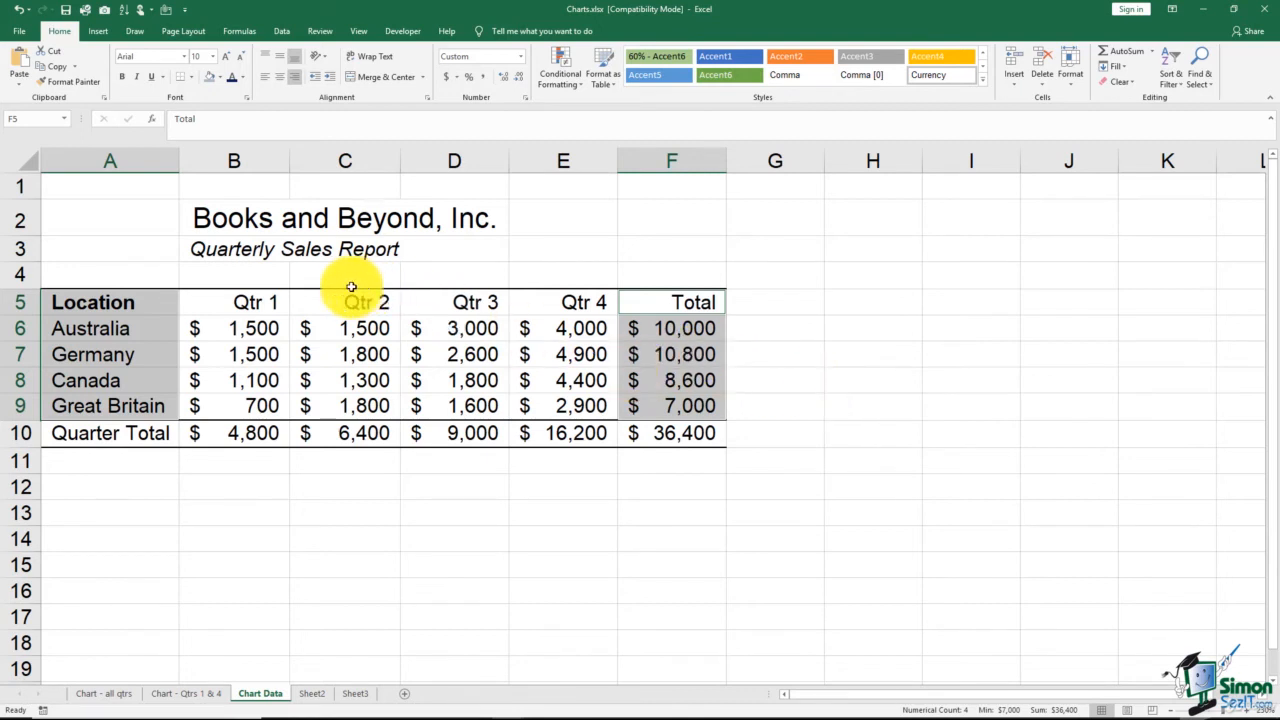
{"action": "left_click", "coordinate": [100, 33]}
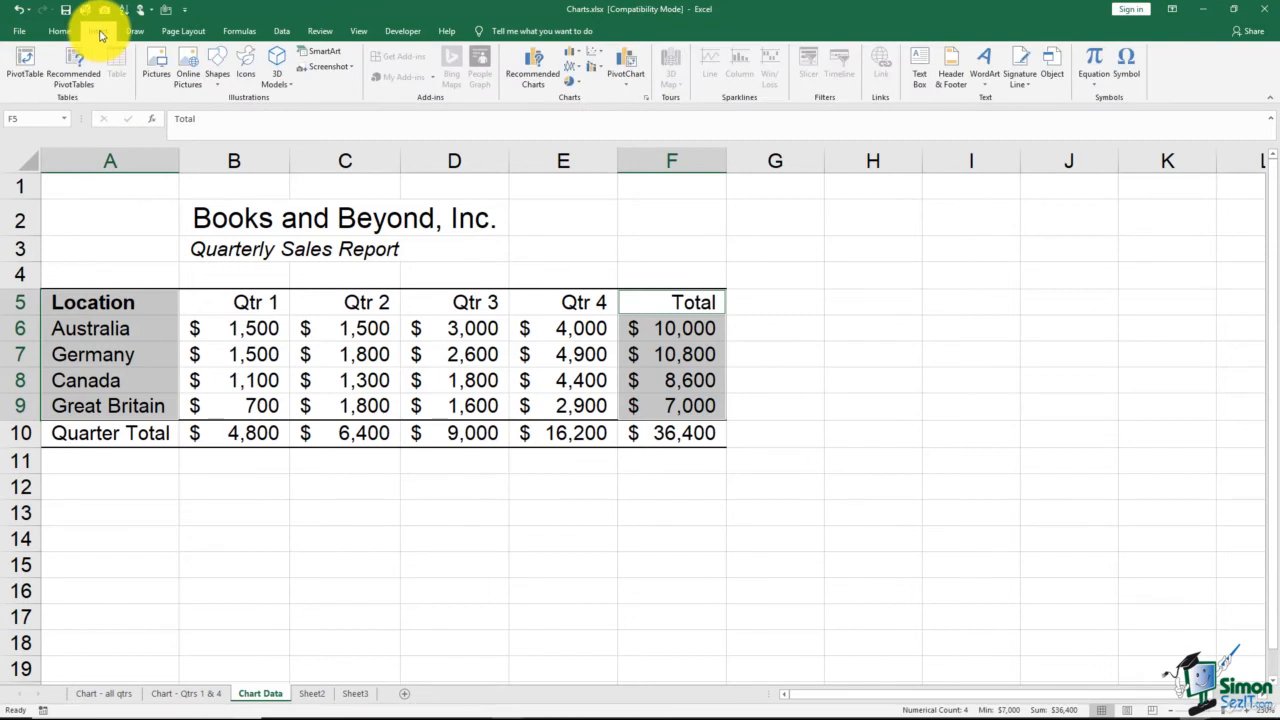
{"action": "left_click", "coordinate": [541, 88]}
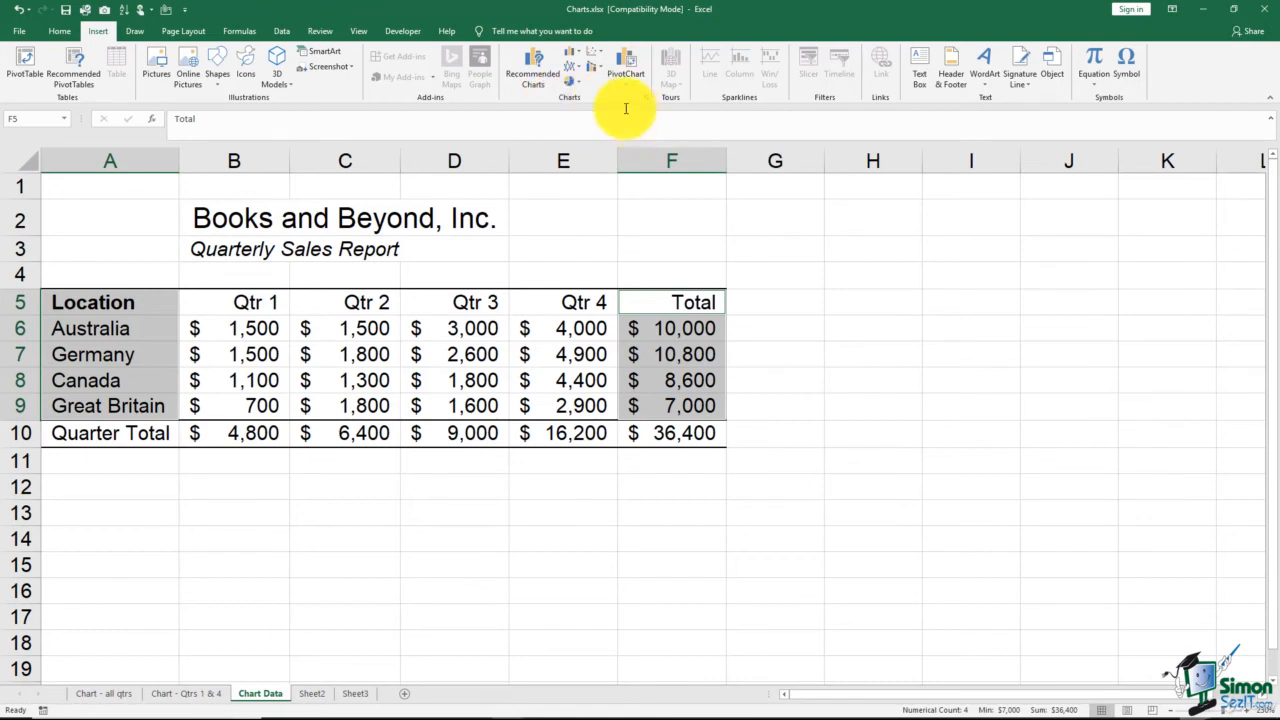
{"action": "left_click", "coordinate": [580, 87]}
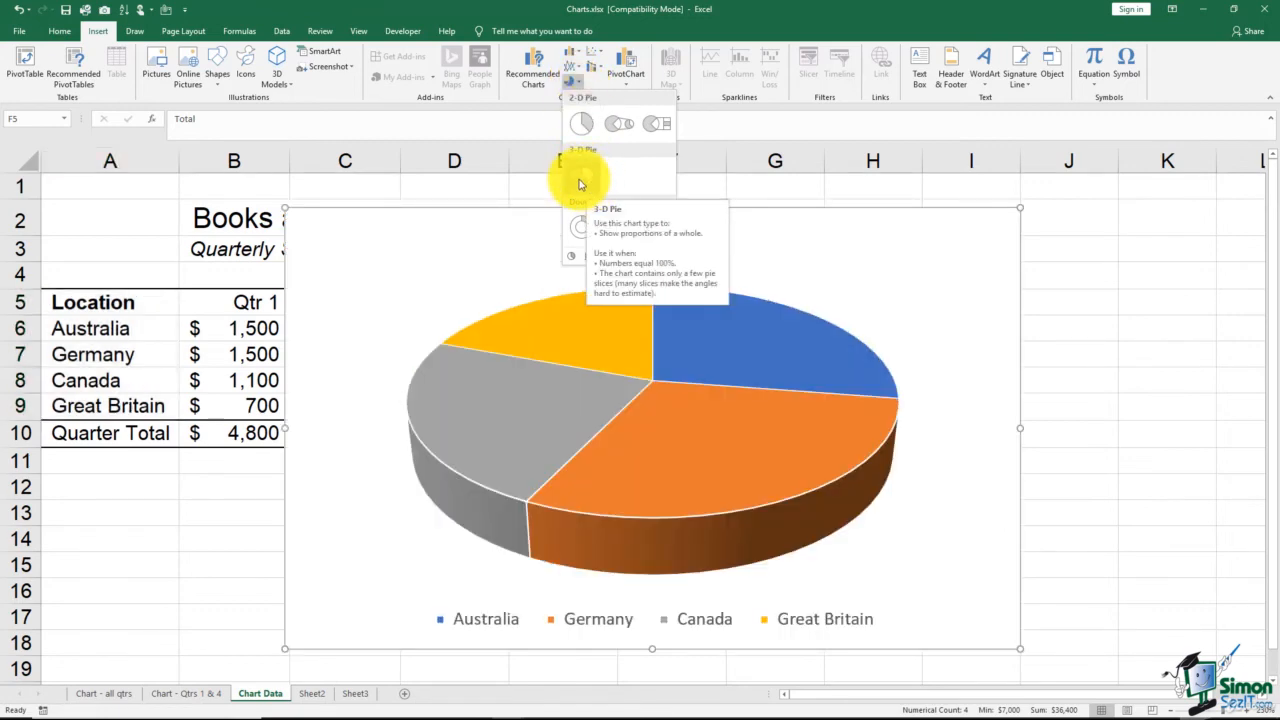
{"action": "left_click", "coordinate": [580, 183]}
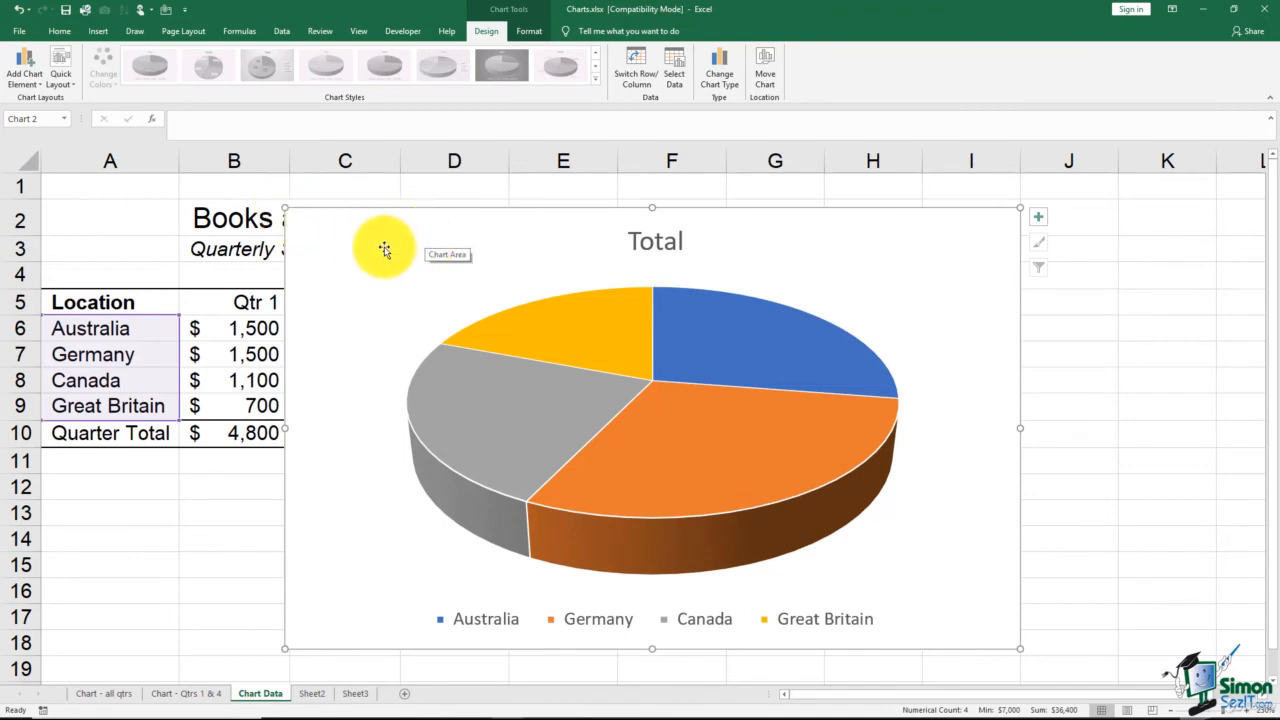
Shrink the 3-D pie chart to roughly two-thirds of its width and height by resizing its corners and edge
{"action": "left_click", "coordinate": [182, 216]}
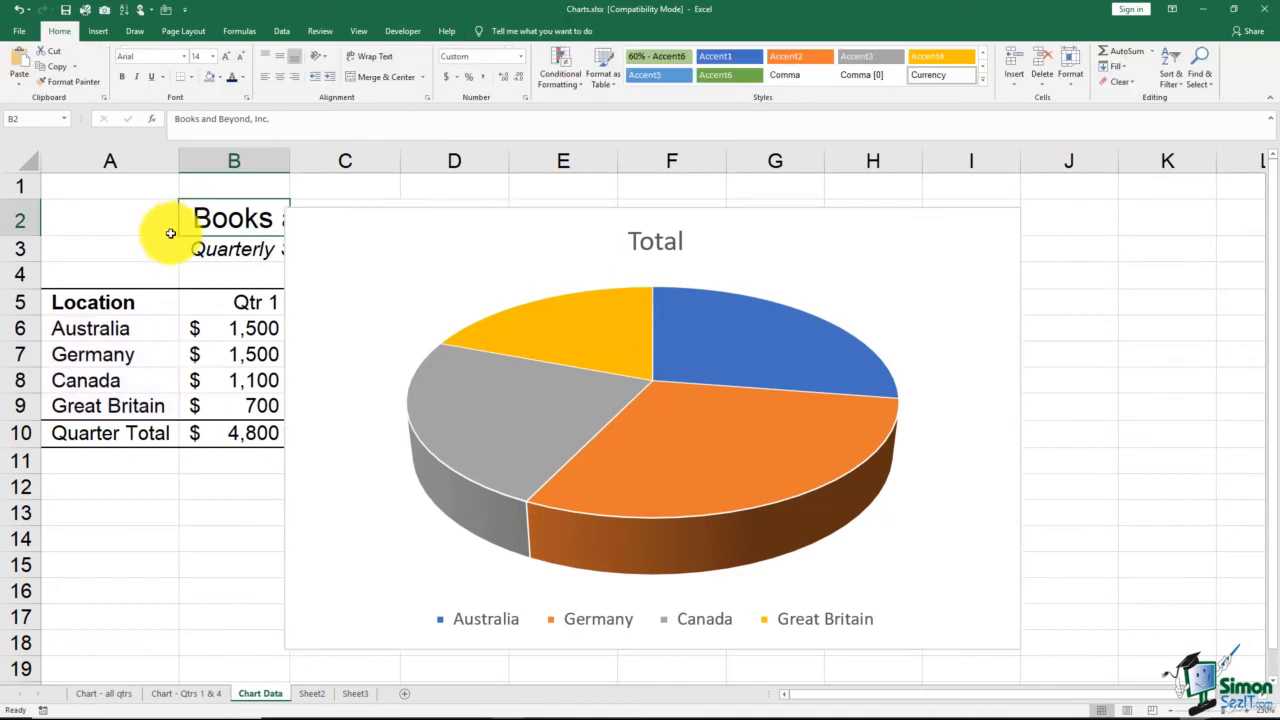
{"action": "left_click", "coordinate": [391, 260]}
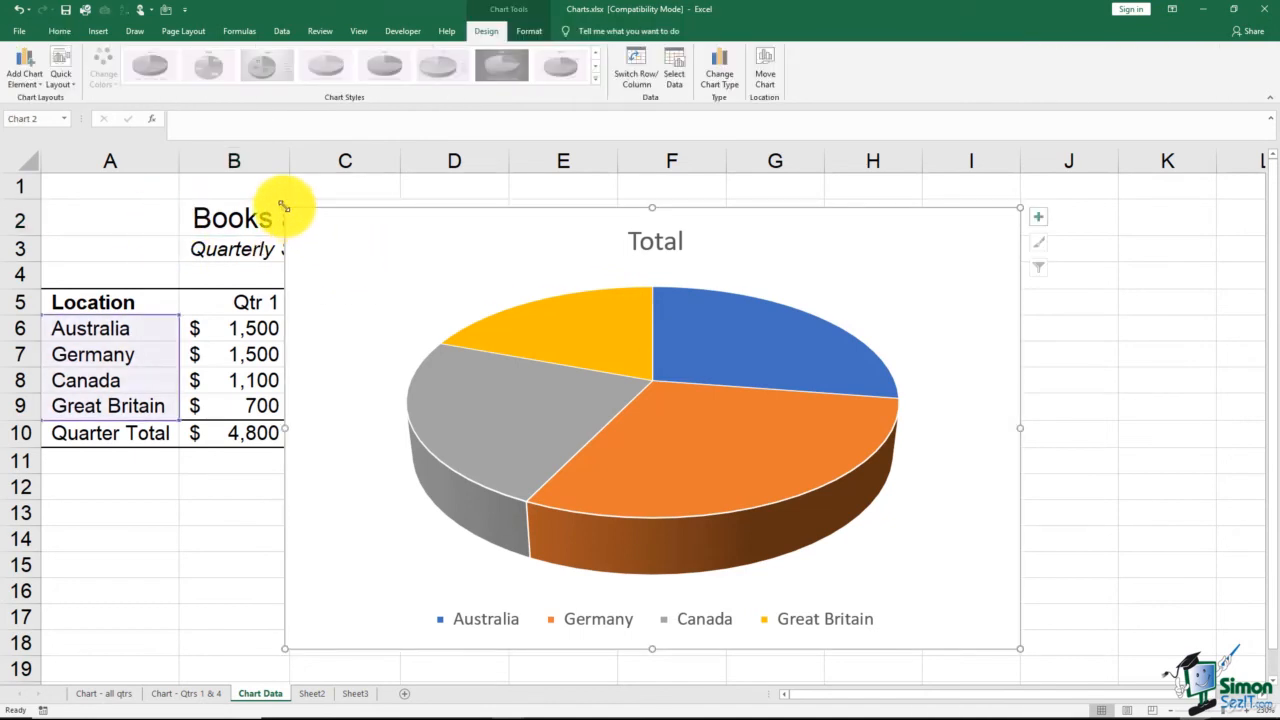
{"action": "left_click_drag", "start_coordinate": [285, 208], "coordinate": [546, 351]}
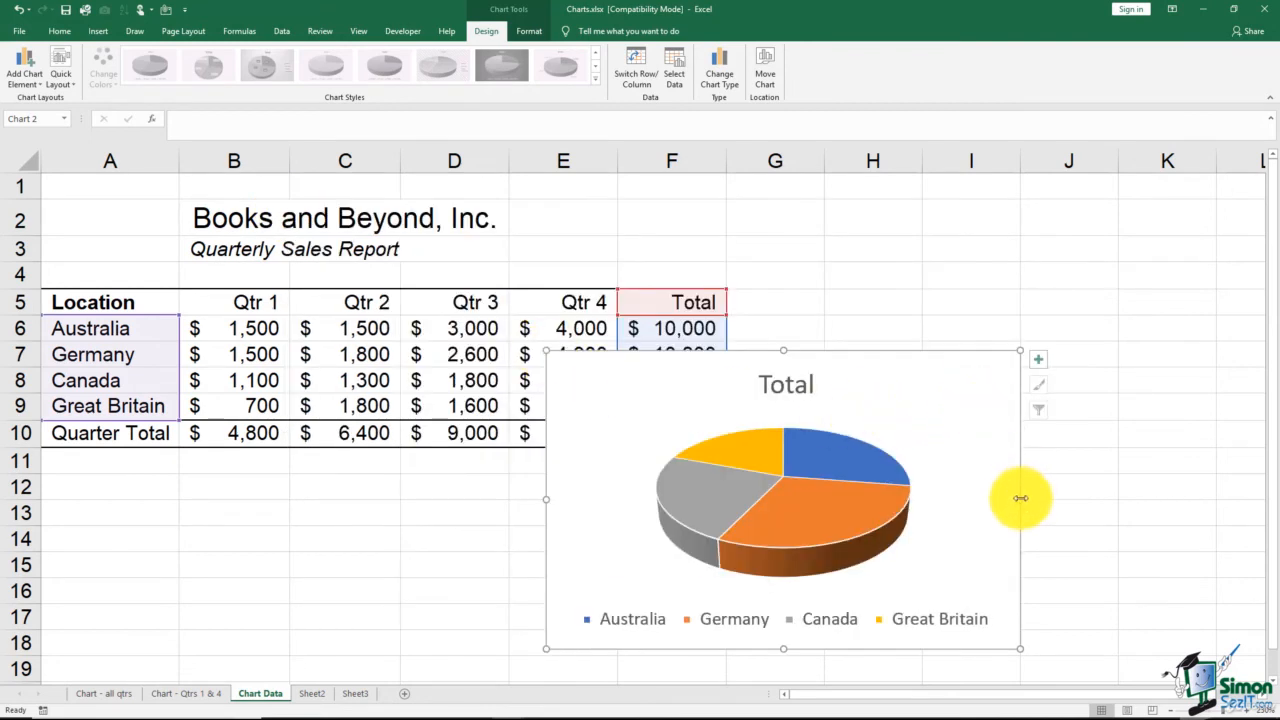
{"action": "left_click_drag", "start_coordinate": [1020, 498], "coordinate": [995, 500]}
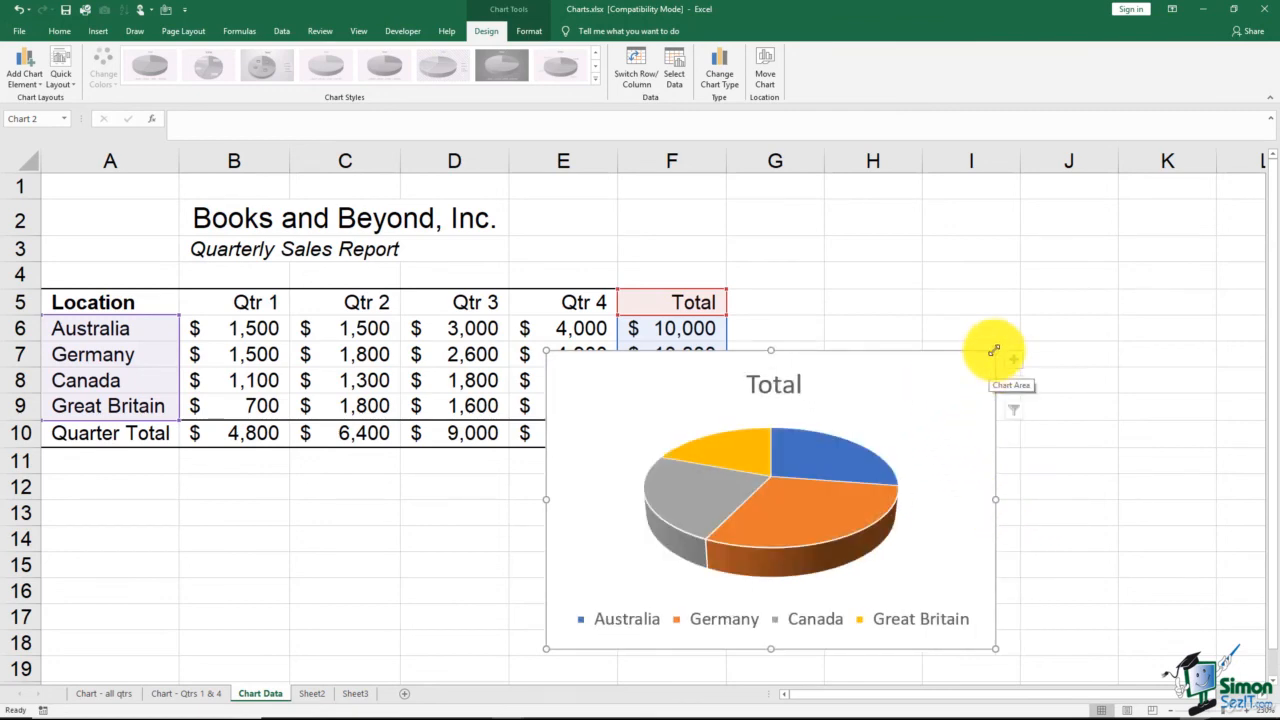
{"action": "left_click_drag", "start_coordinate": [995, 351], "coordinate": [1017, 346]}
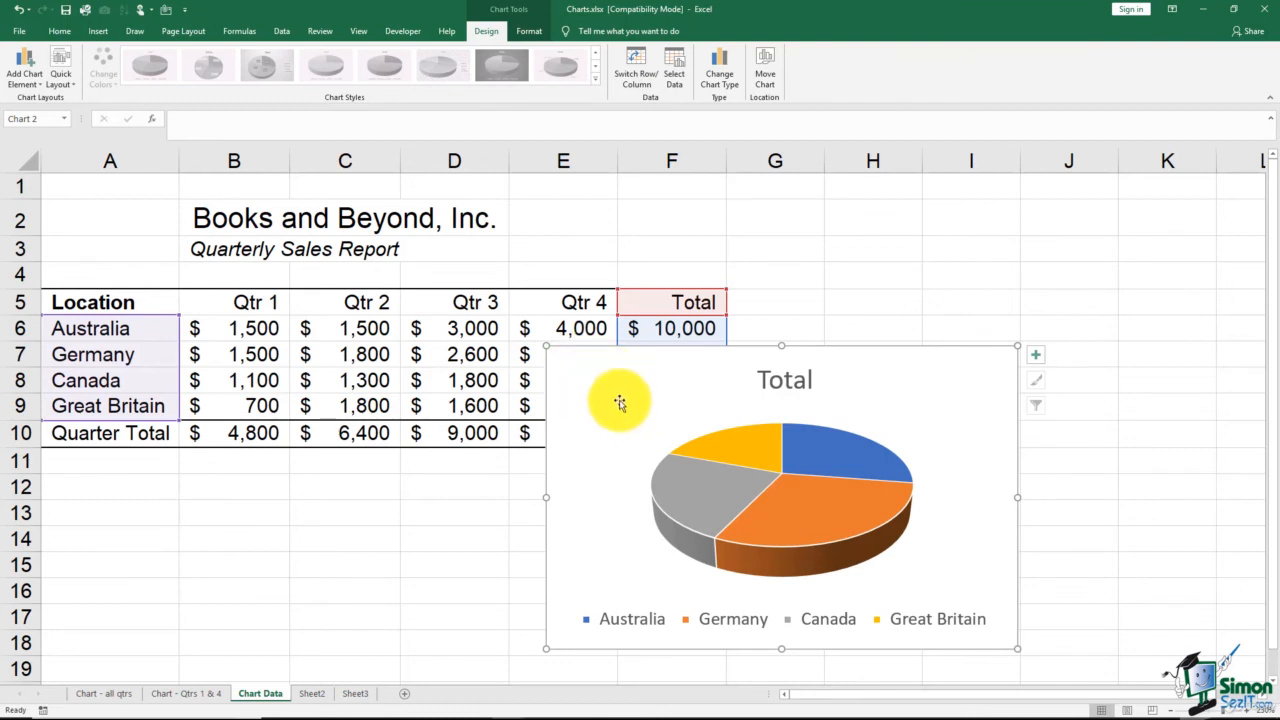
Move the pie chart below the data table to start at row 12, and widen it to span columns A to F
{"action": "left_click_drag", "start_coordinate": [621, 401], "coordinate": [116, 528]}
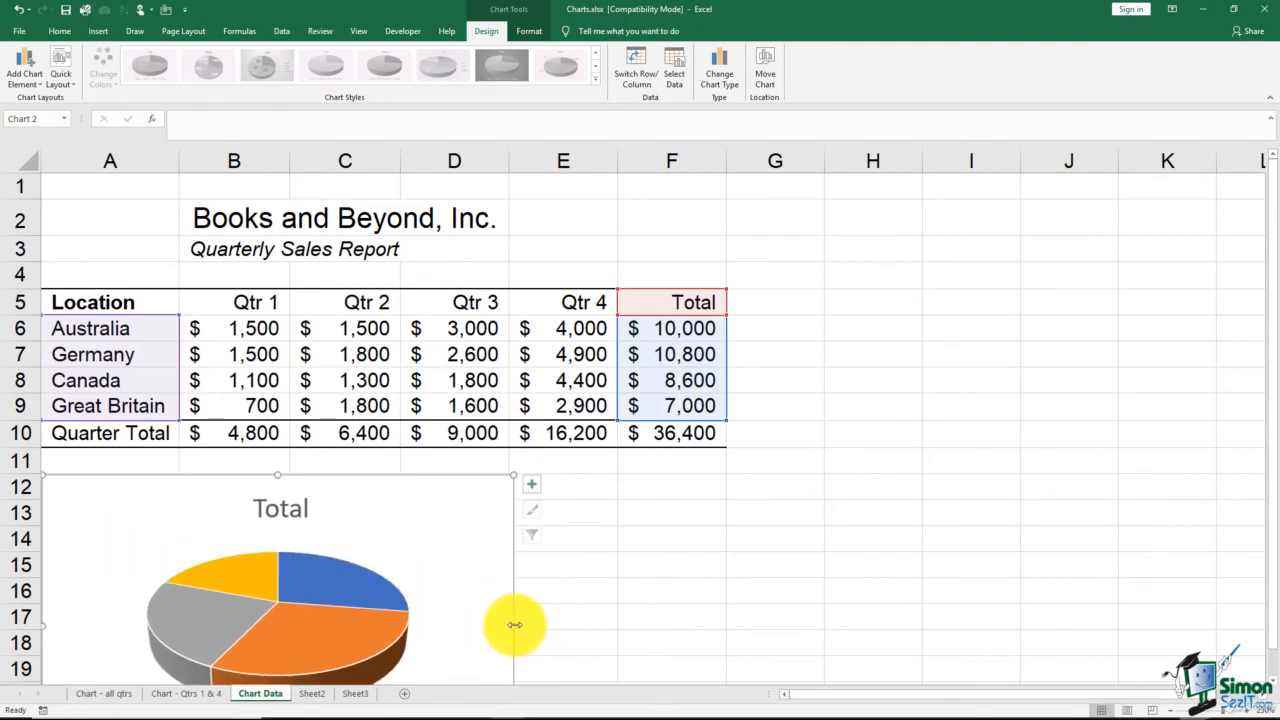
{"action": "left_click_drag", "start_coordinate": [514, 625], "coordinate": [727, 618]}
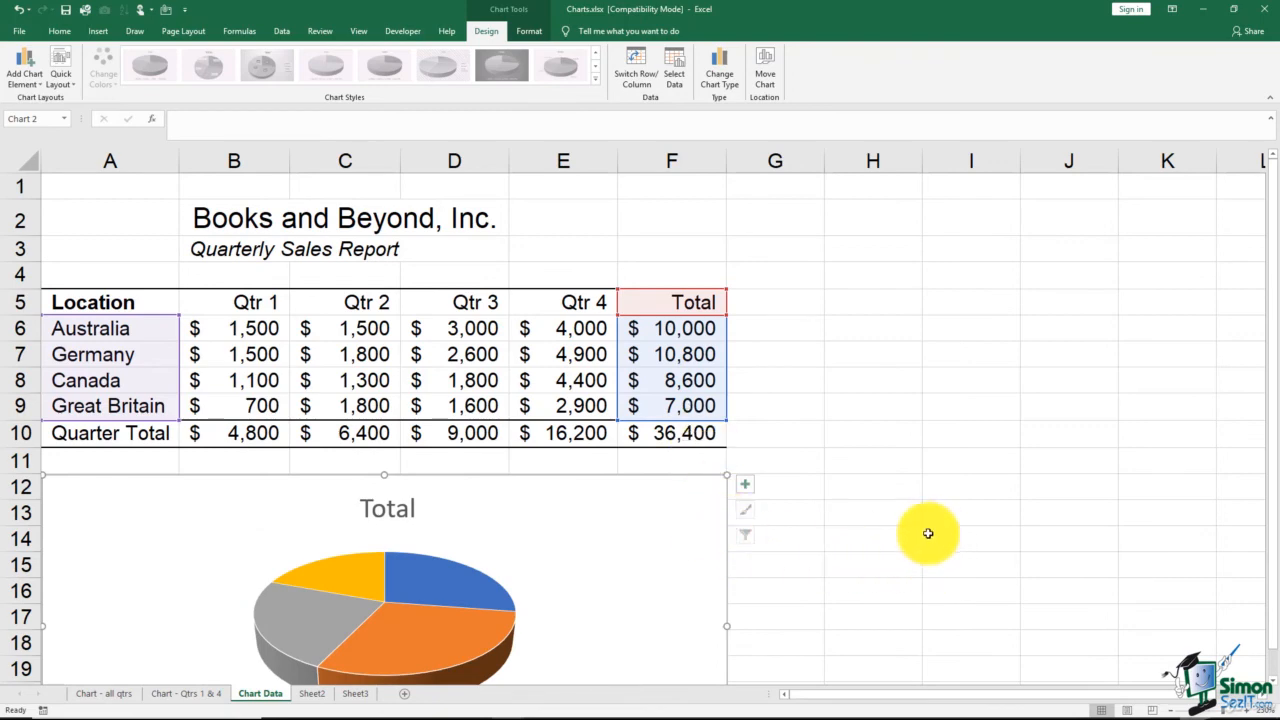
{"action": "left_click", "coordinate": [539, 355]}
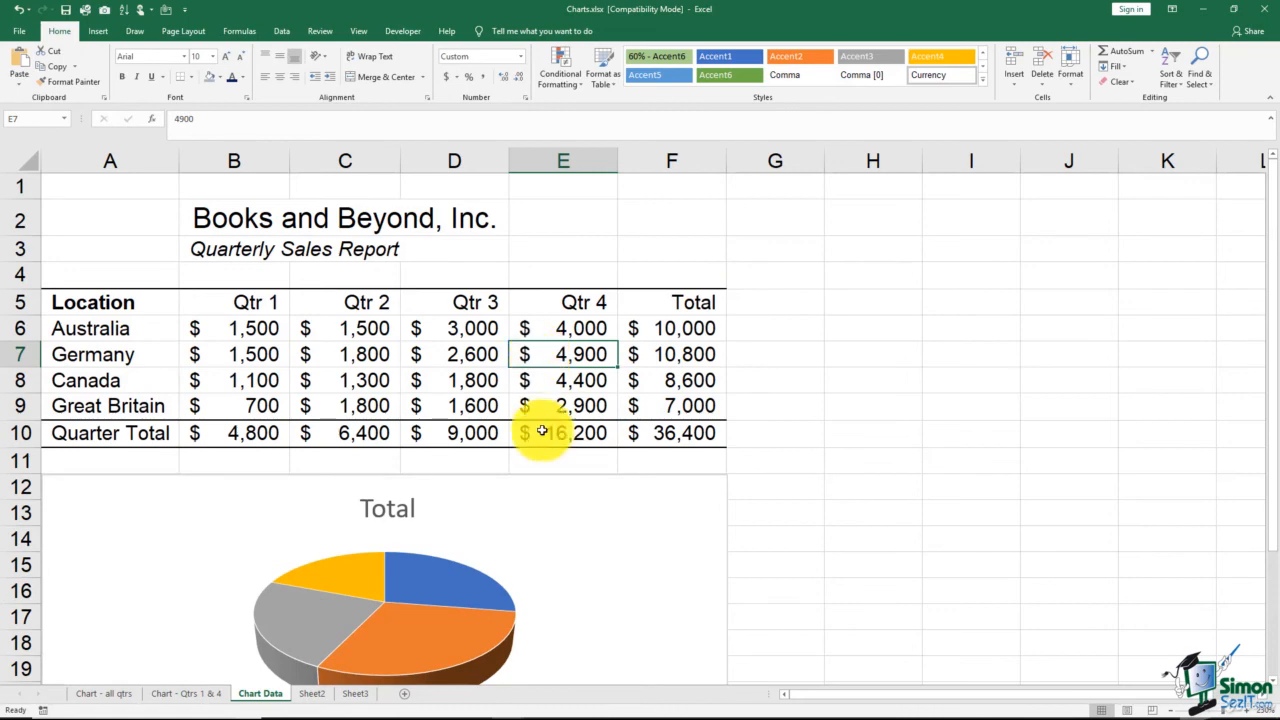
{"action": "left_click", "coordinate": [587, 546]}
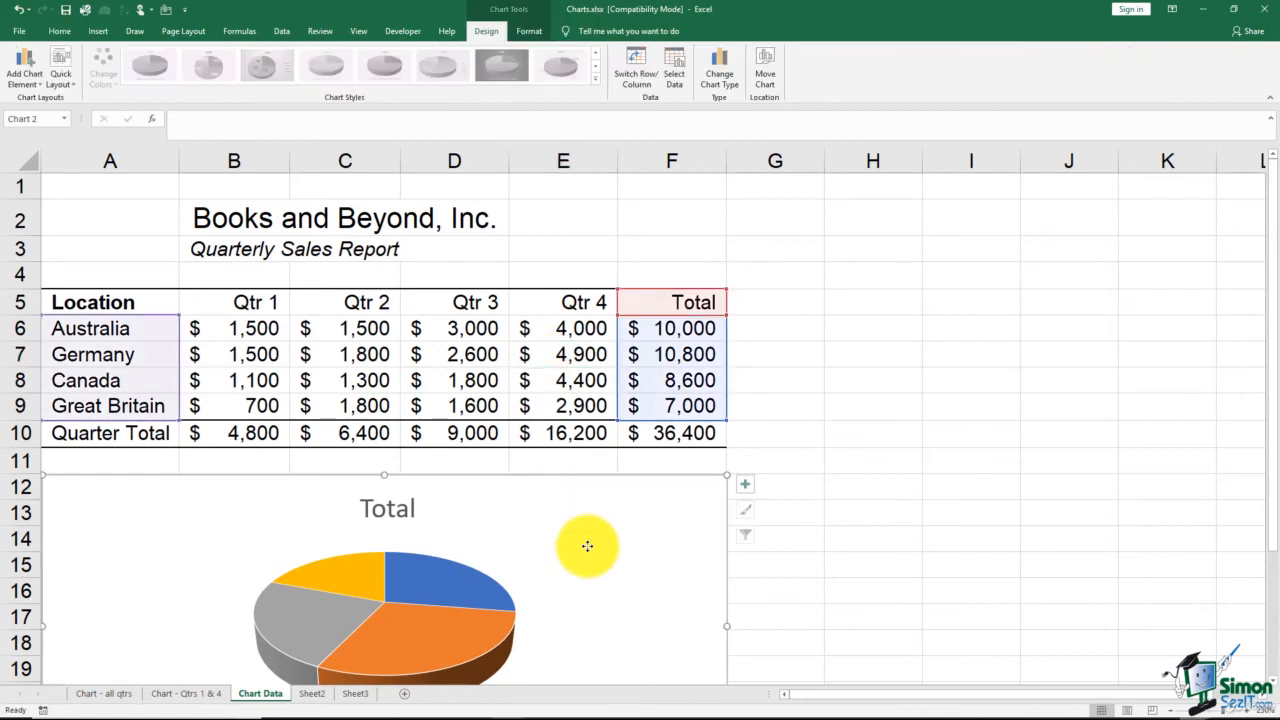
{"action": "left_click", "coordinate": [825, 430]}
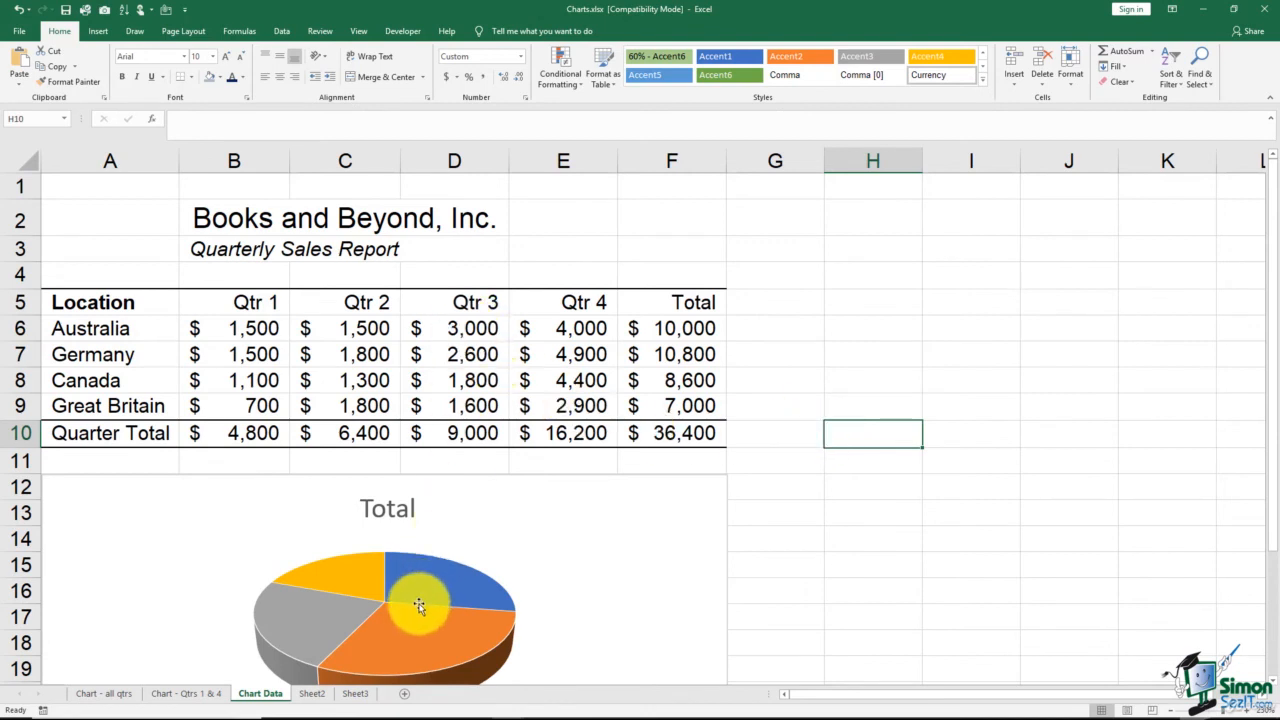
Set Australia's Qtr 3 sales in cell D6 to 10000
{"action": "mouse_move", "coordinate": [422, 600]}
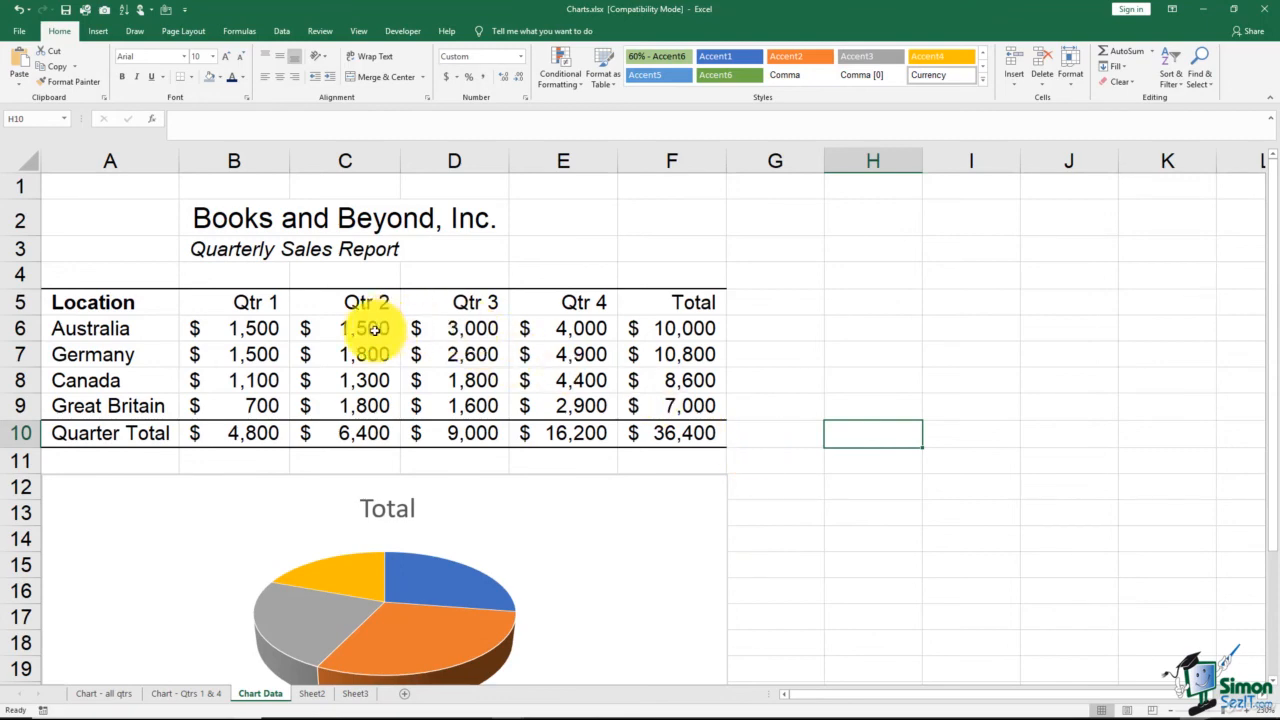
{"action": "left_click", "coordinate": [479, 330]}
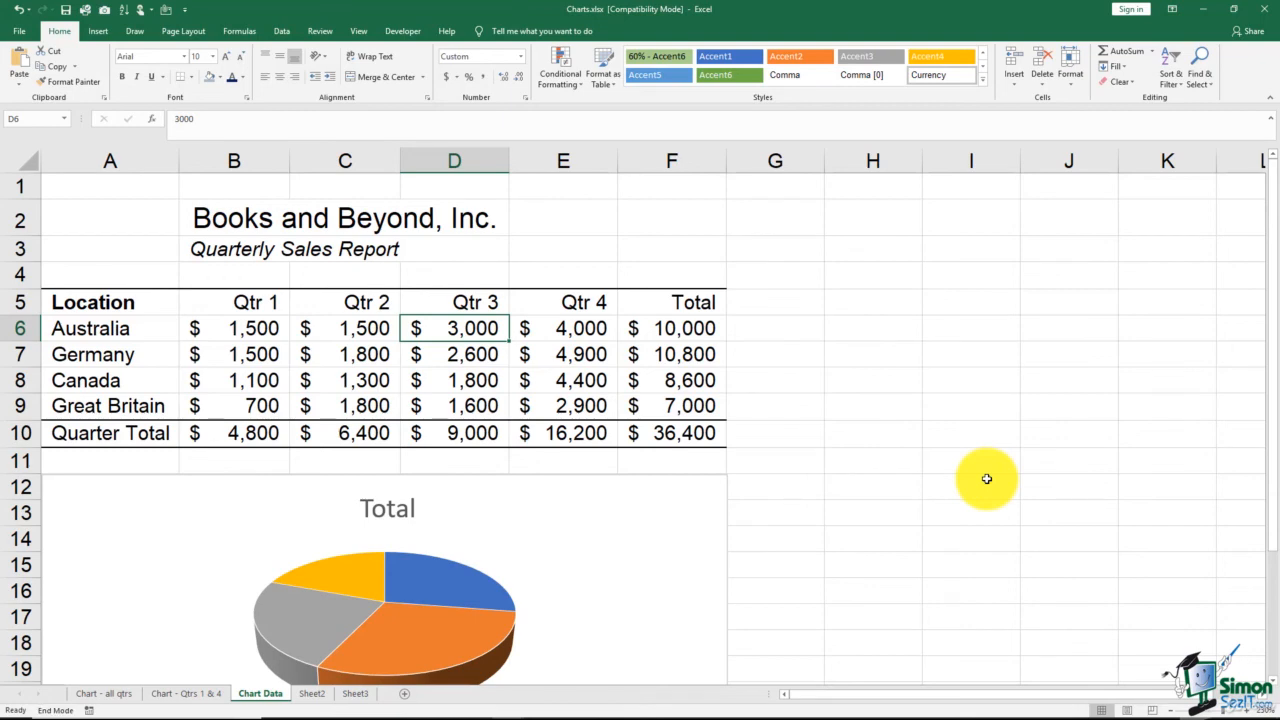
{"action": "type", "text": "10"}
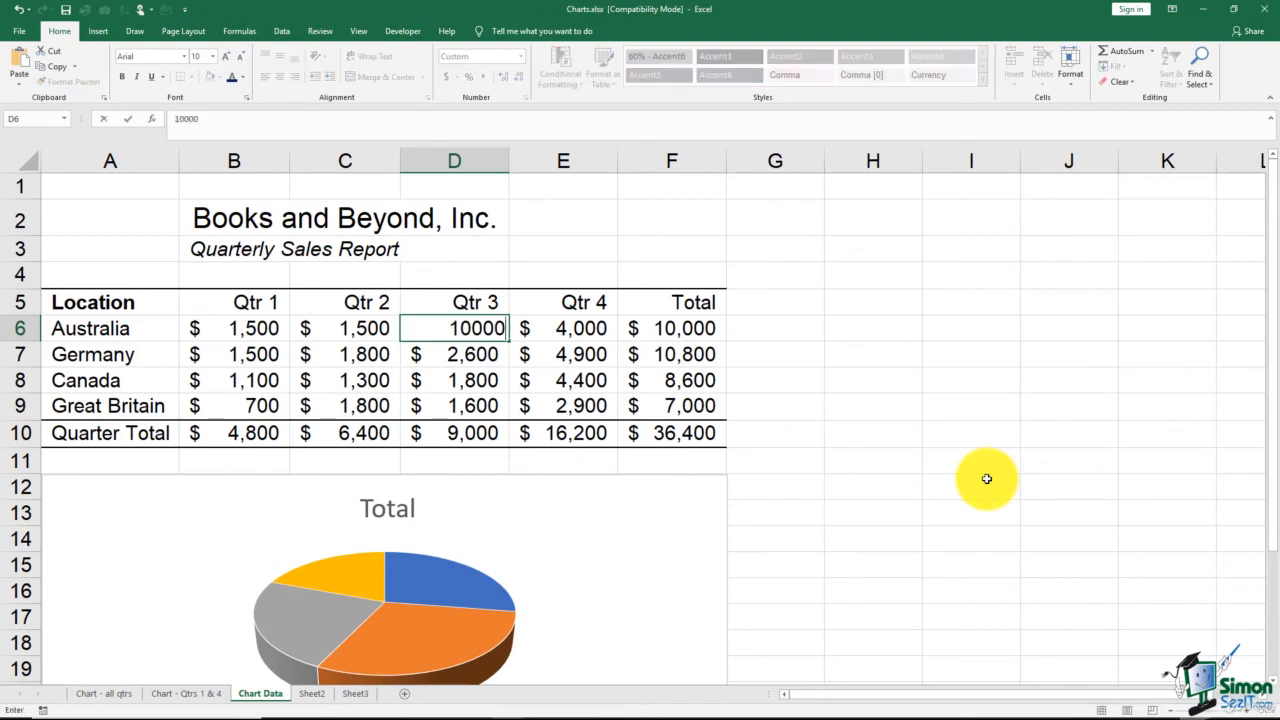
{"action": "key", "text": "Return"}
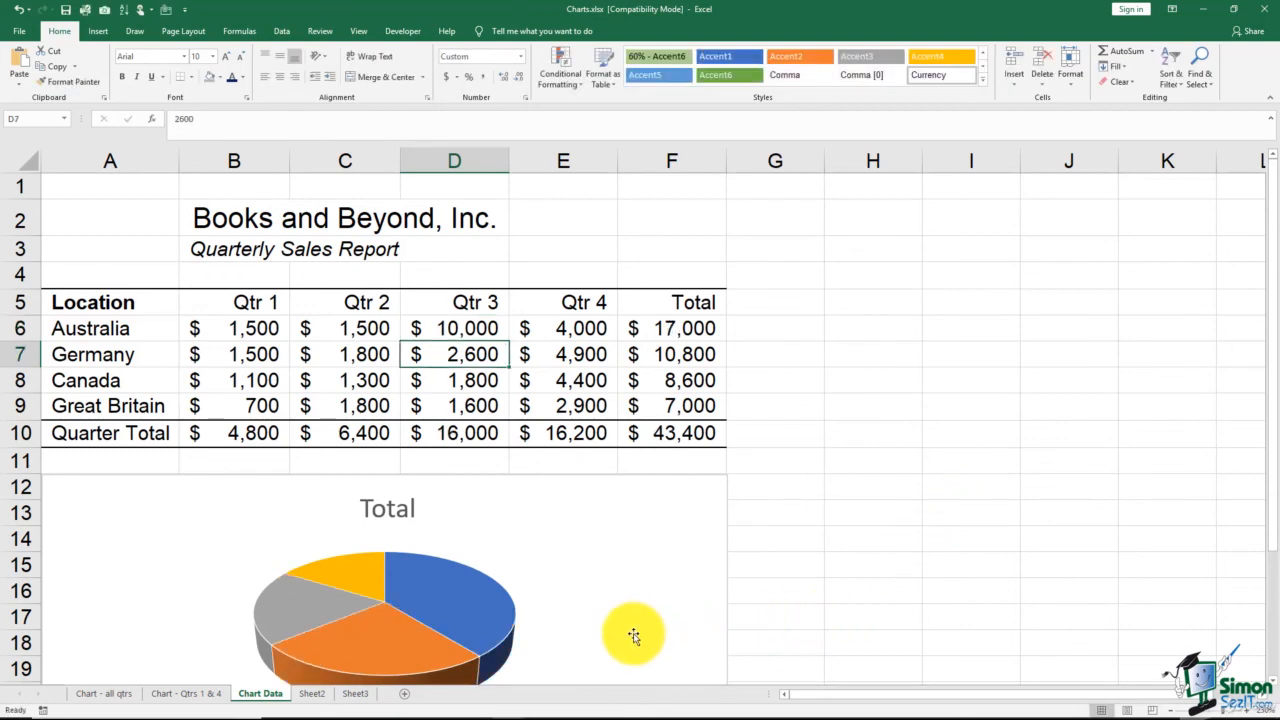
{"action": "mouse_move", "coordinate": [458, 616]}
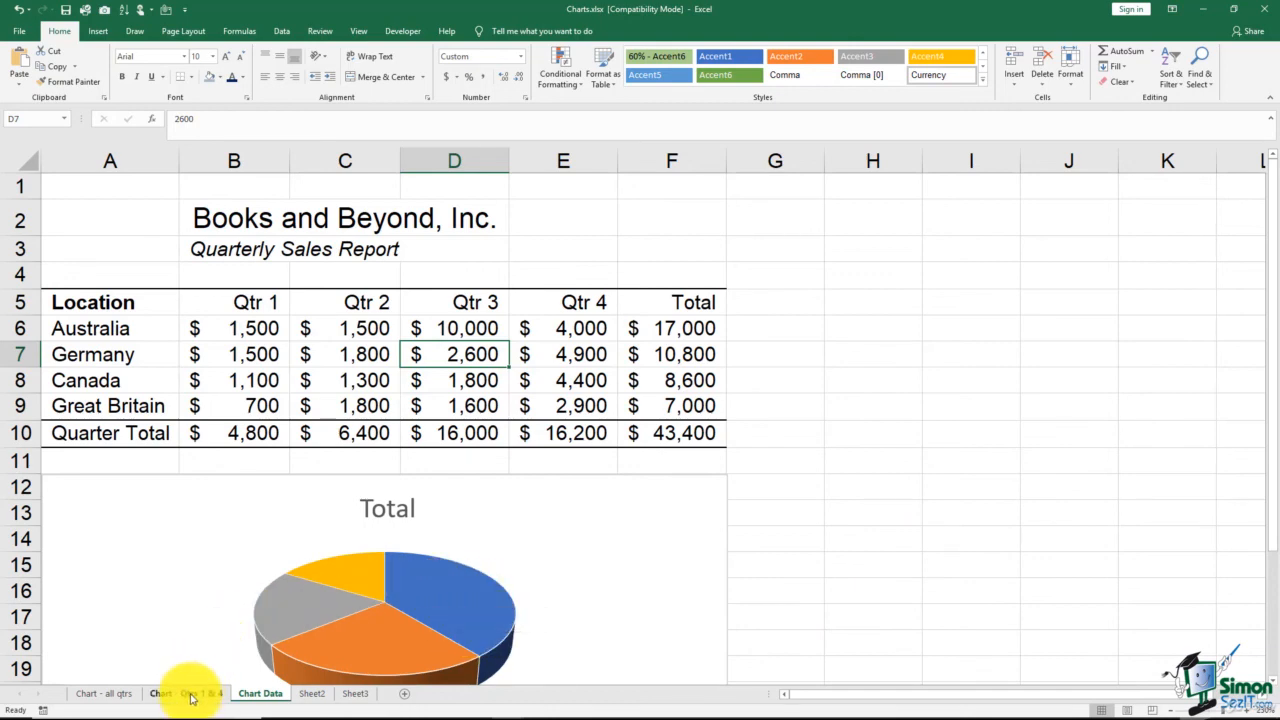
Check the "Chart - all qtrs" and "Chart - Qtrs 1 & 4" sheets for the changed Australia figure, and return to Chart Data
{"action": "left_click", "coordinate": [110, 694]}
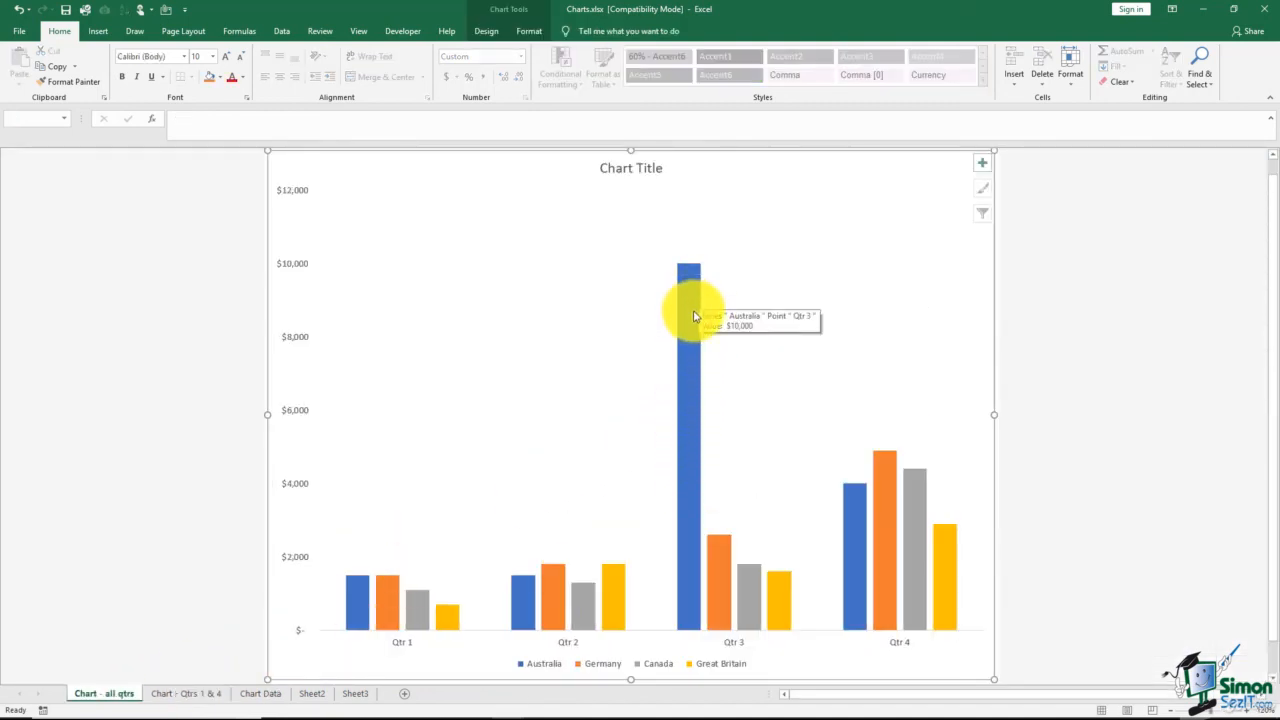
{"action": "left_click", "coordinate": [195, 692]}
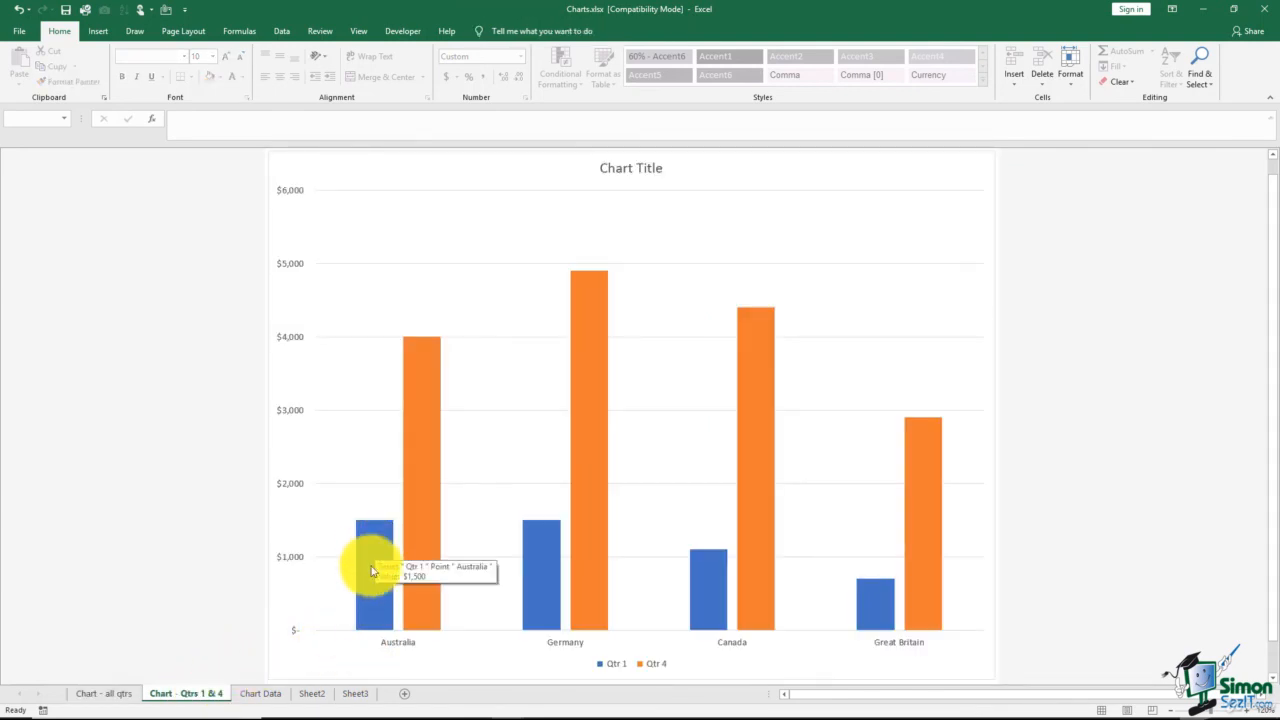
{"action": "left_click", "coordinate": [258, 693]}
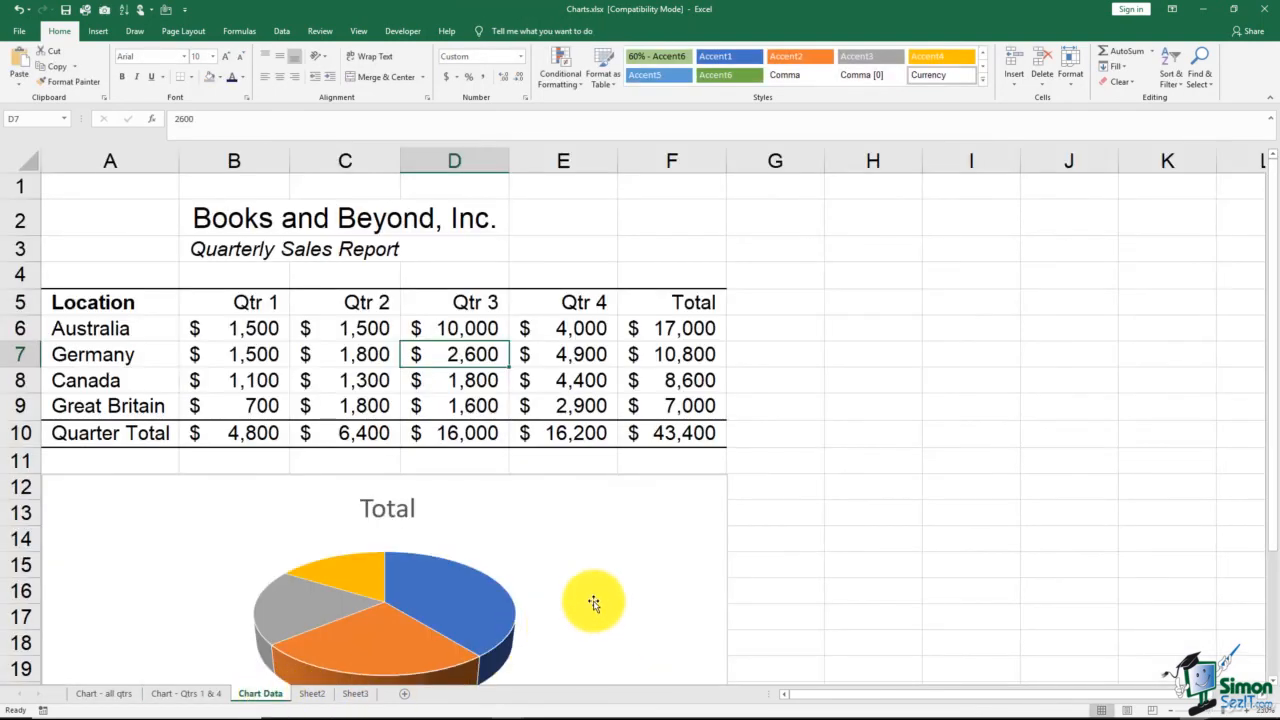
Restore Australia's Qtr 3 sales in cell D6 to 3000
{"action": "left_click", "coordinate": [492, 330]}
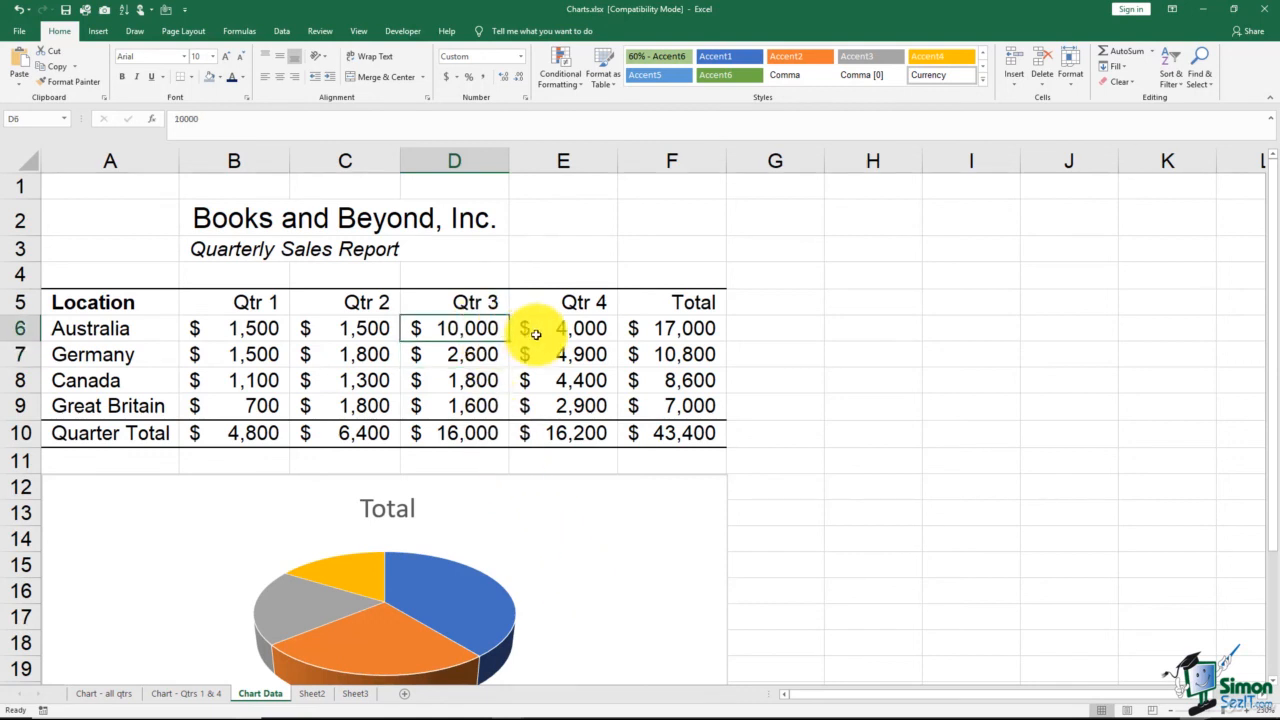
{"action": "type", "text": "3,"}
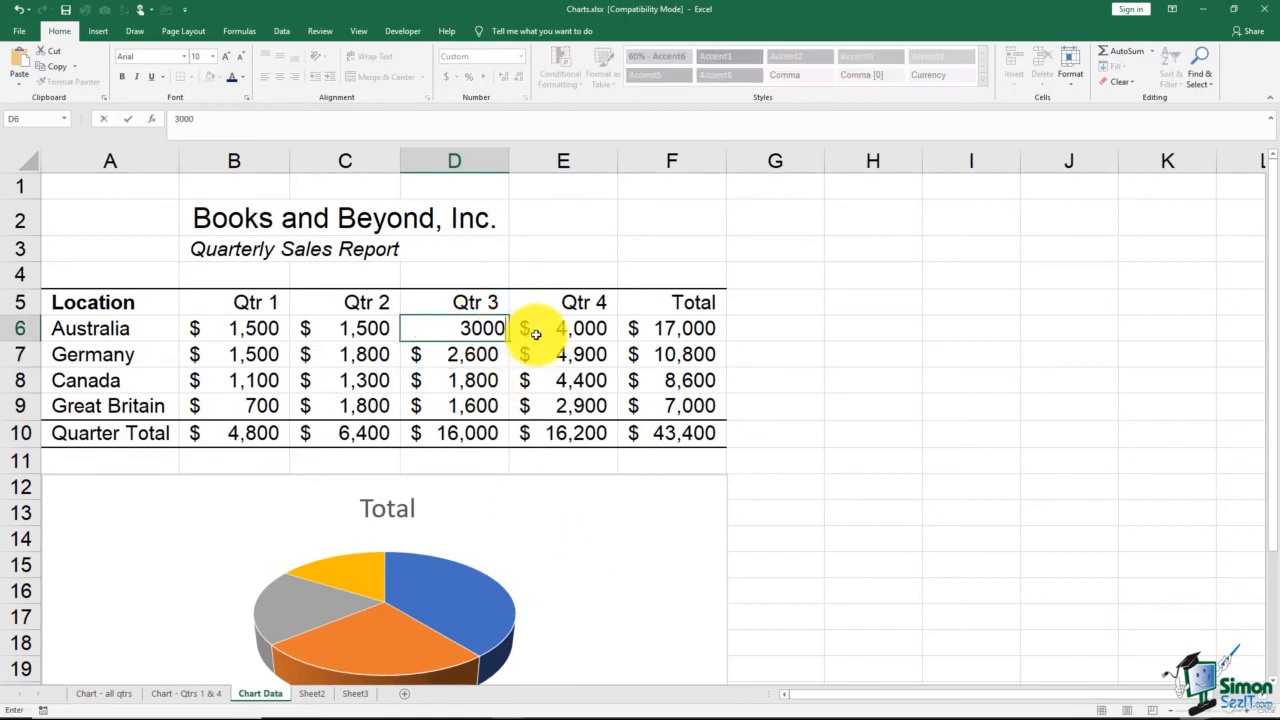
{"action": "type", "text": "000"}
{"action": "key", "text": "Return"}
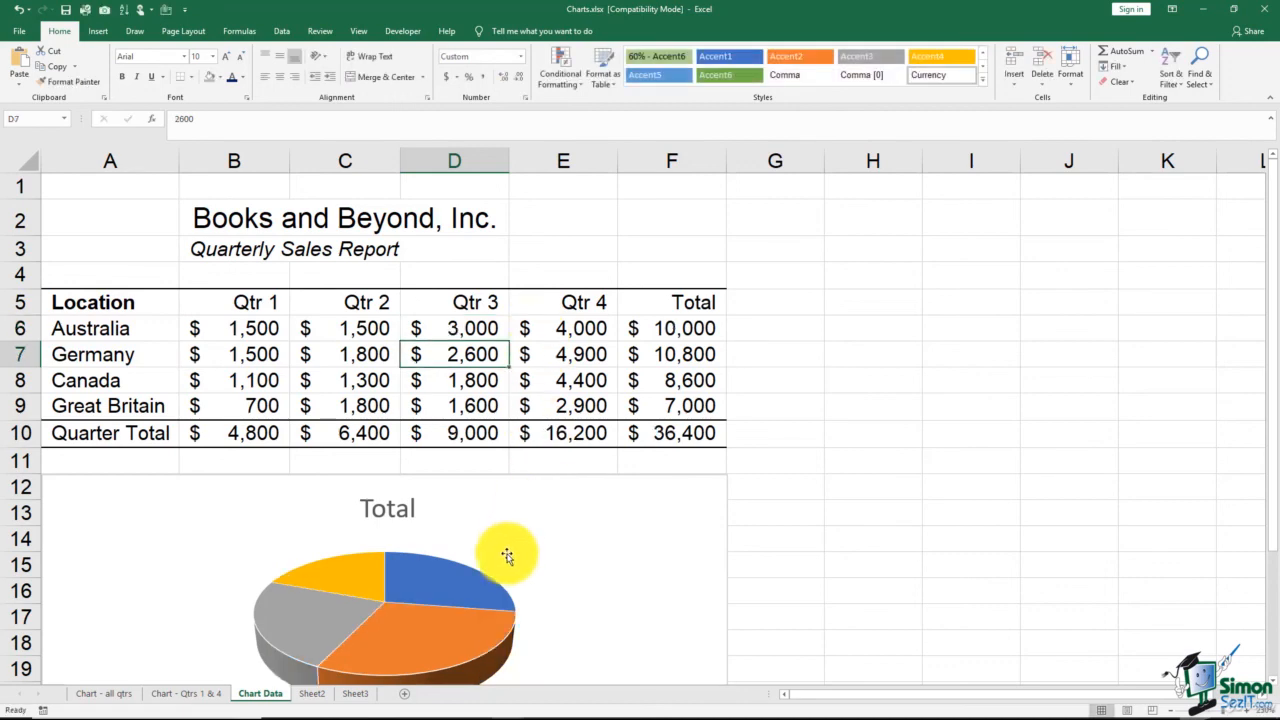
Check the Australia Qtr 3 column on the "Chart - all qtrs" sheet, and return to the Chart Data worksheet
{"action": "left_click", "coordinate": [194, 693]}
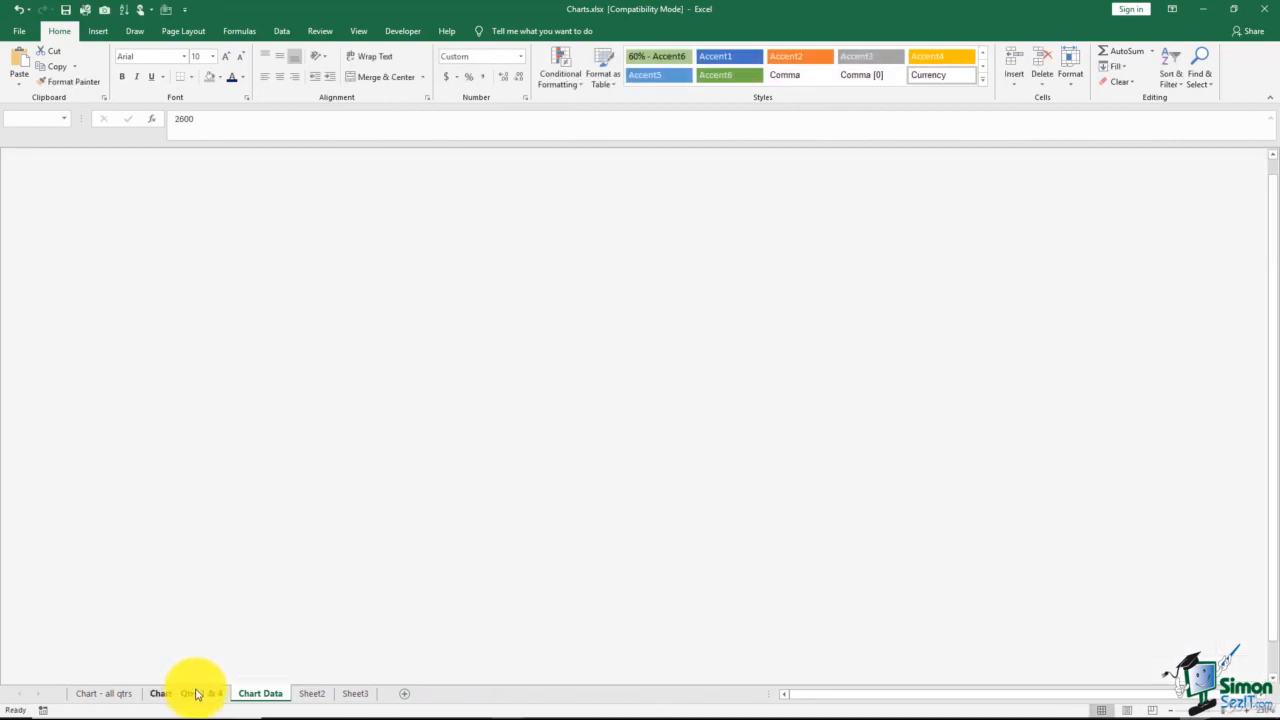
{"action": "left_click", "coordinate": [100, 693]}
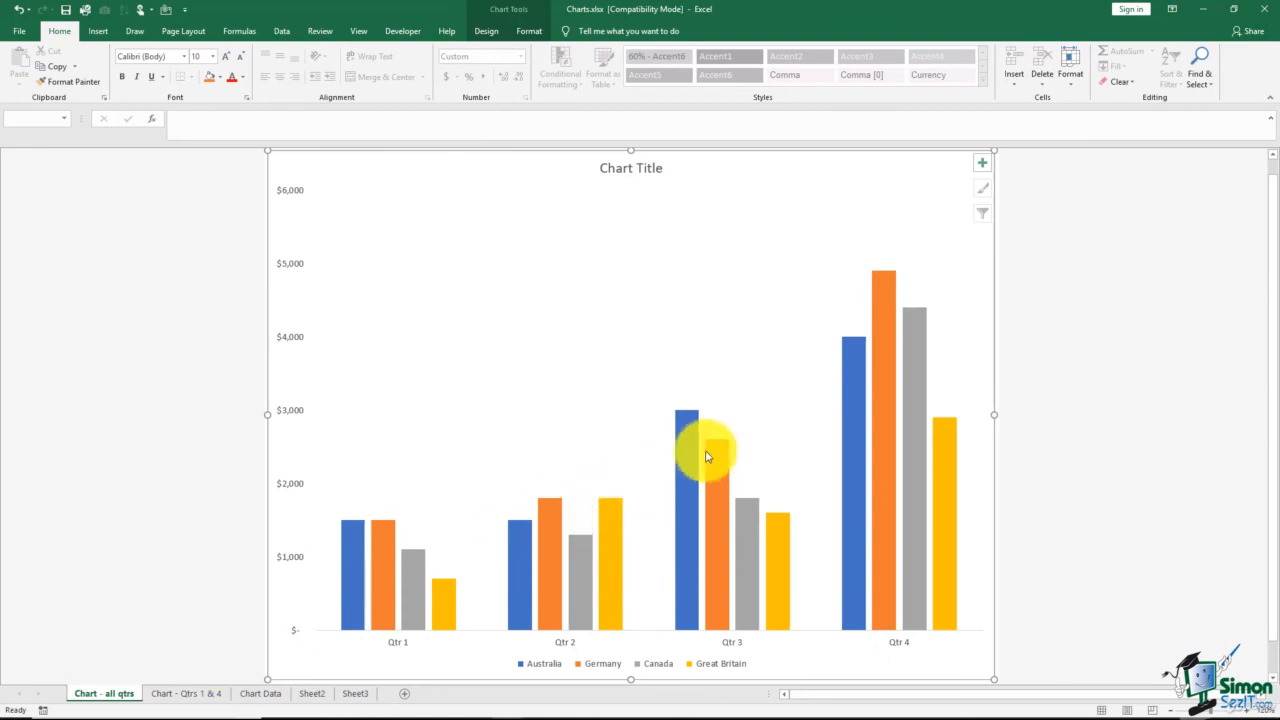
{"action": "left_click", "coordinate": [684, 480]}
{"action": "left_click", "coordinate": [263, 696]}
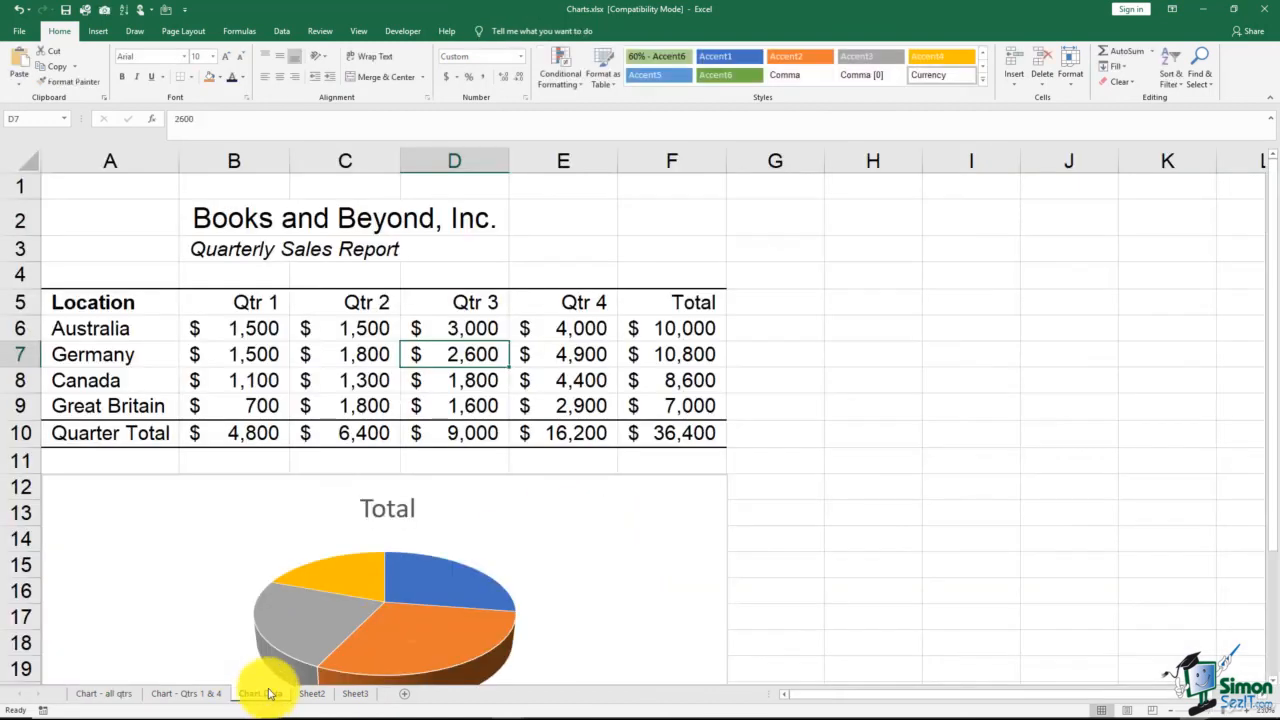
With the pie chart deselected, preview the printout of the Chart Data worksheet and return to the sheet
{"action": "left_click", "coordinate": [867, 460]}
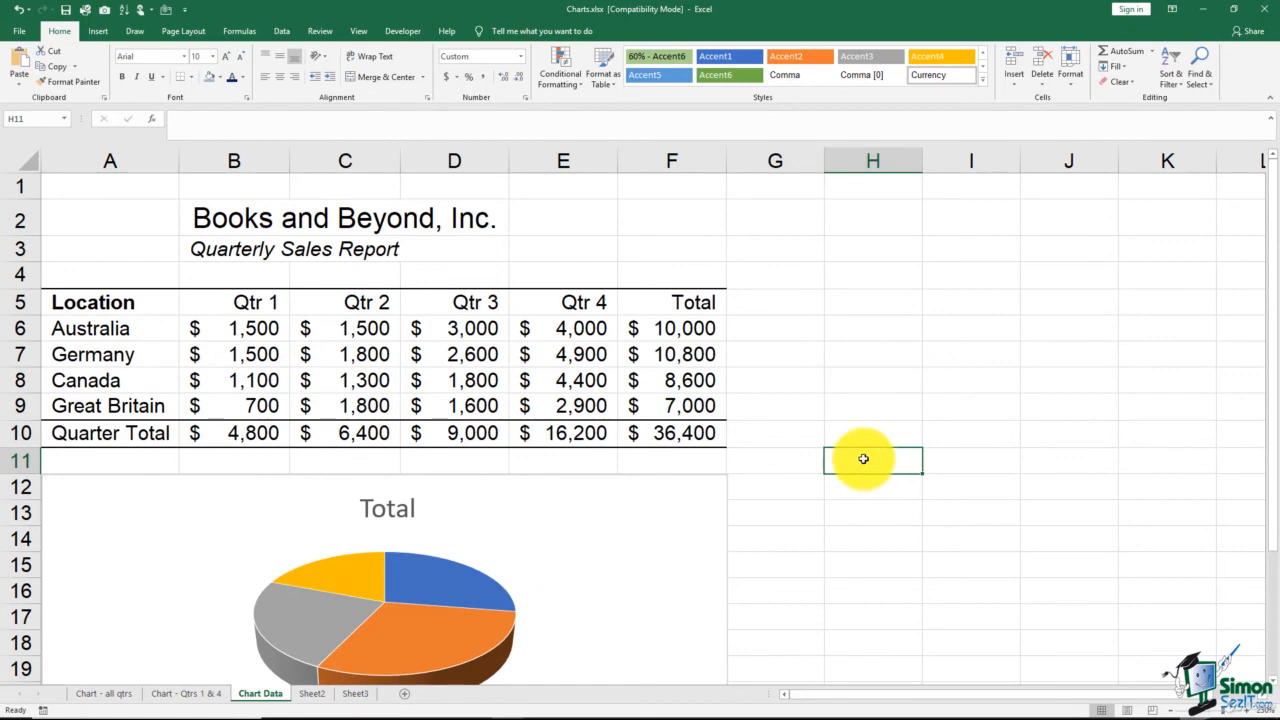
{"action": "left_click", "coordinate": [568, 530]}
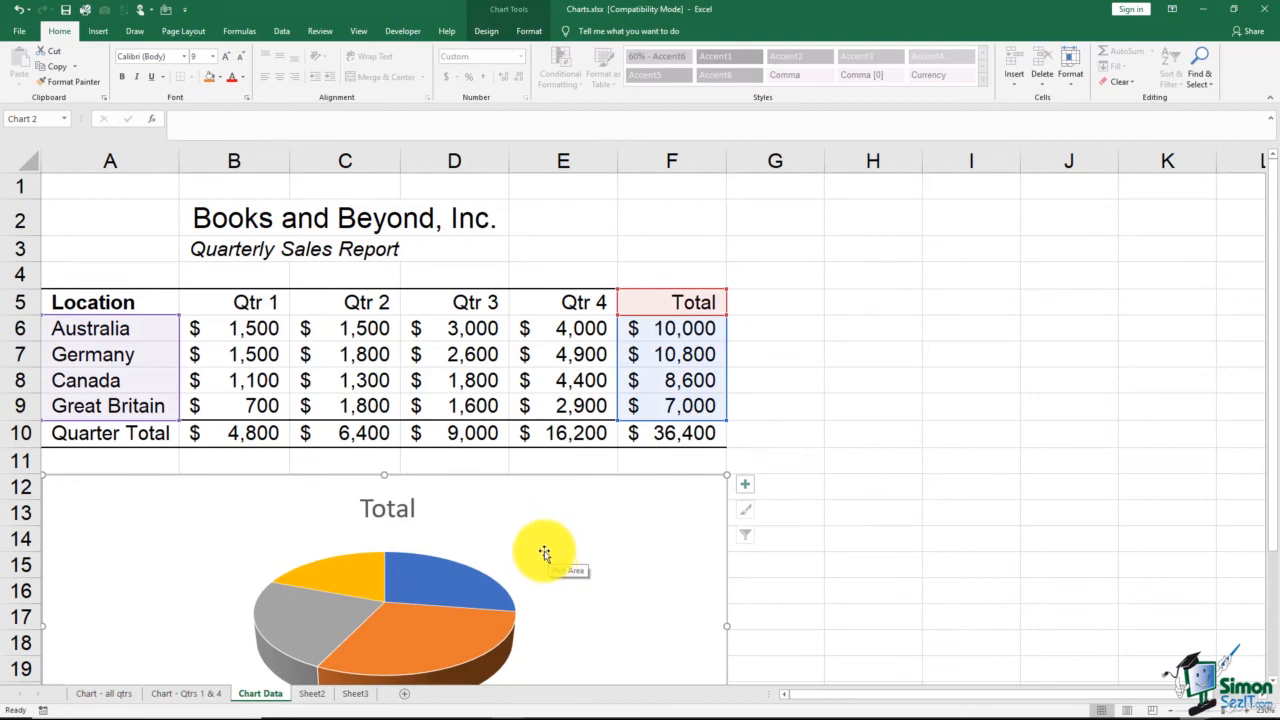
{"action": "left_click", "coordinate": [820, 329]}
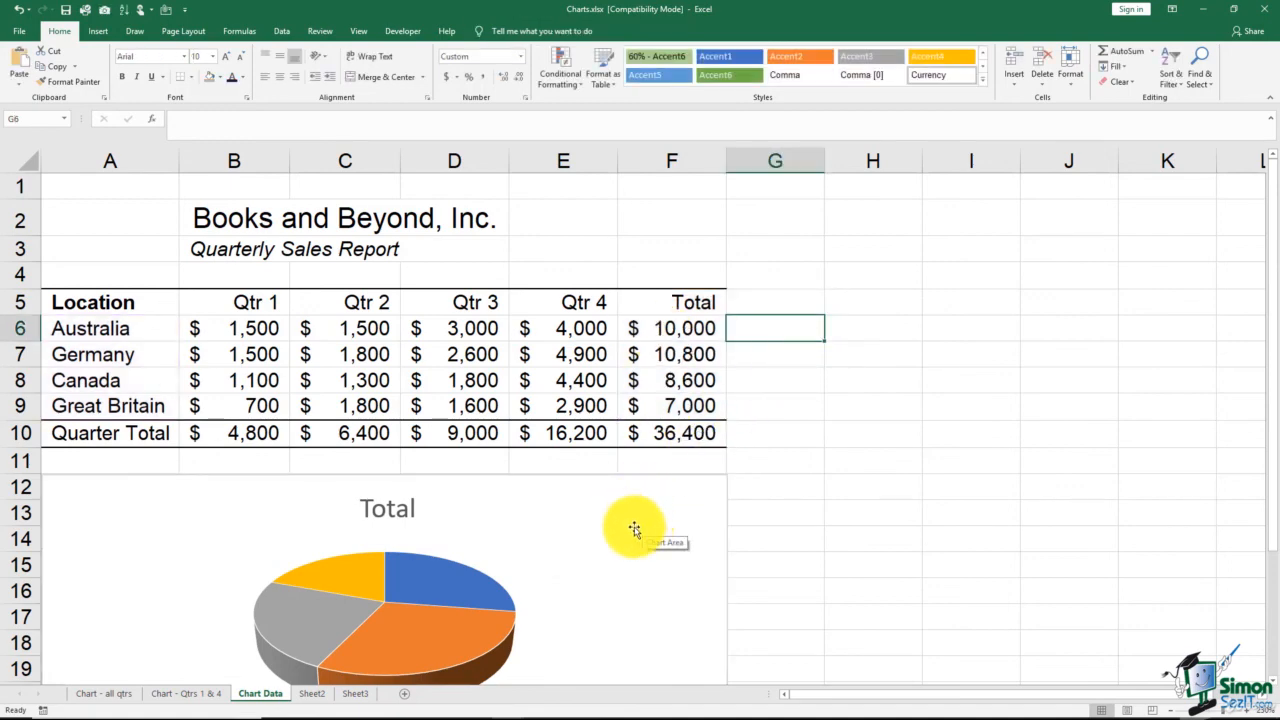
{"action": "left_click", "coordinate": [19, 31]}
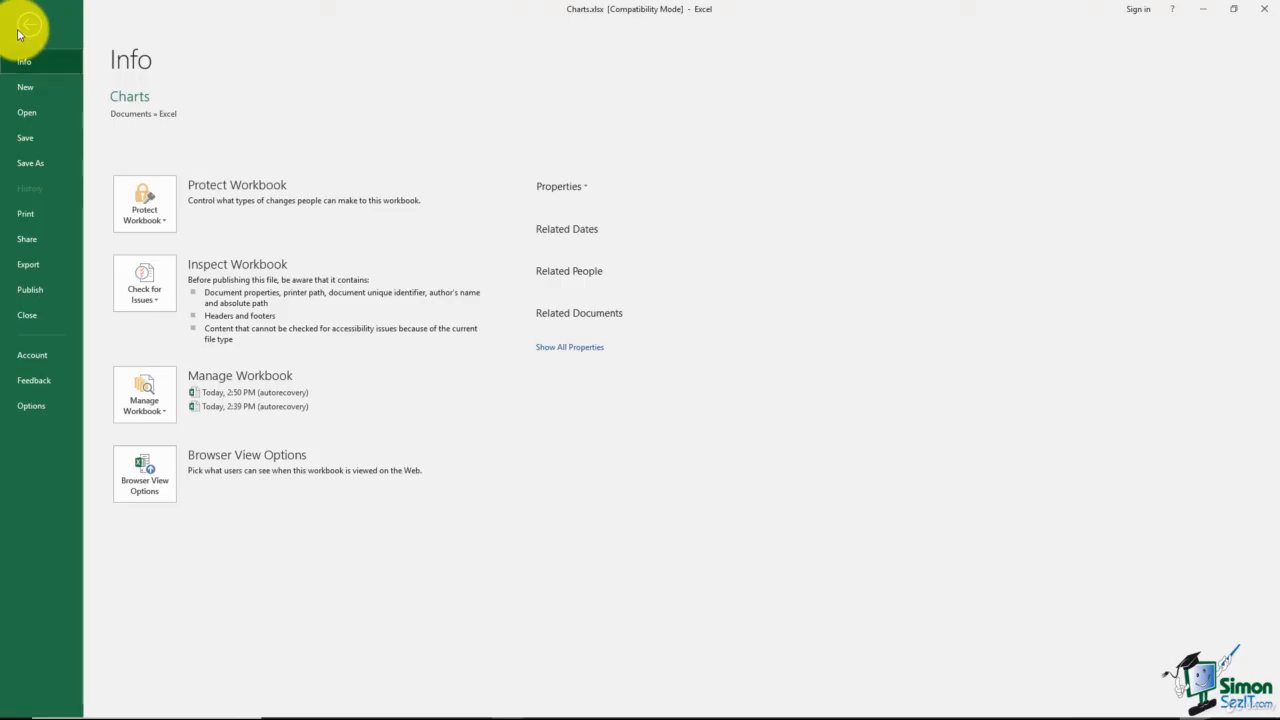
{"action": "left_click", "coordinate": [32, 215]}
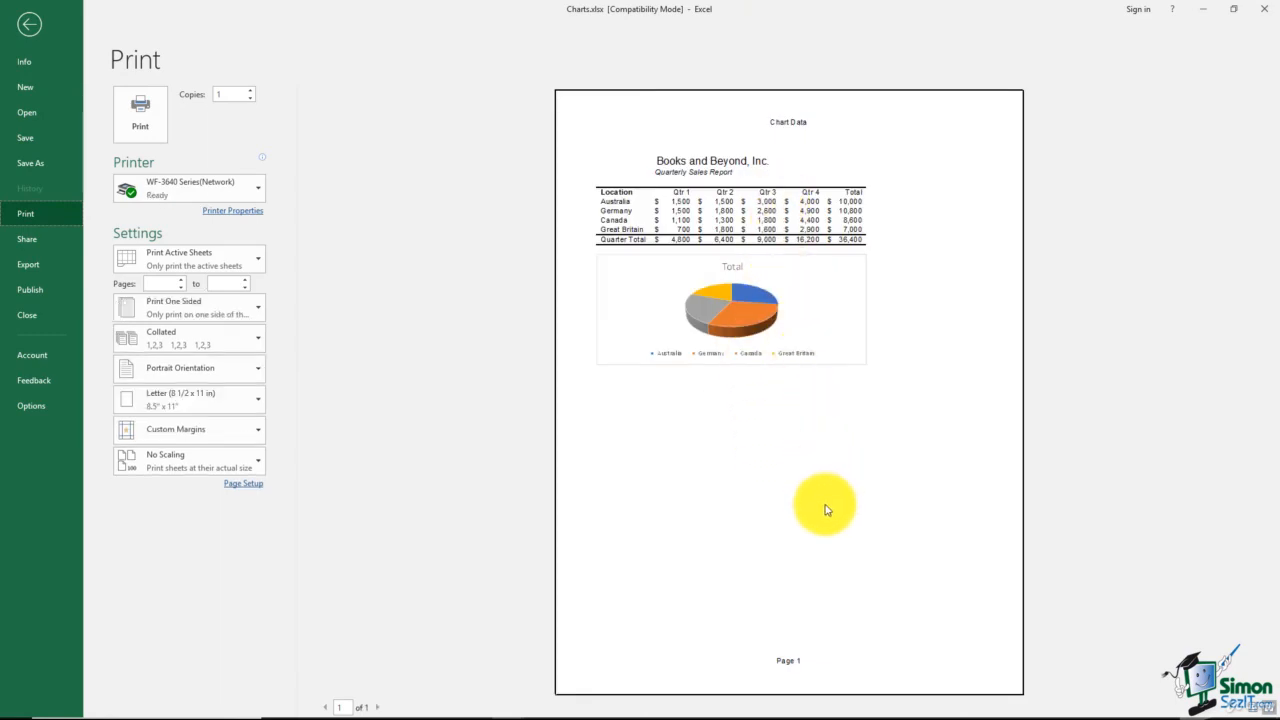
{"action": "left_click", "coordinate": [29, 24]}
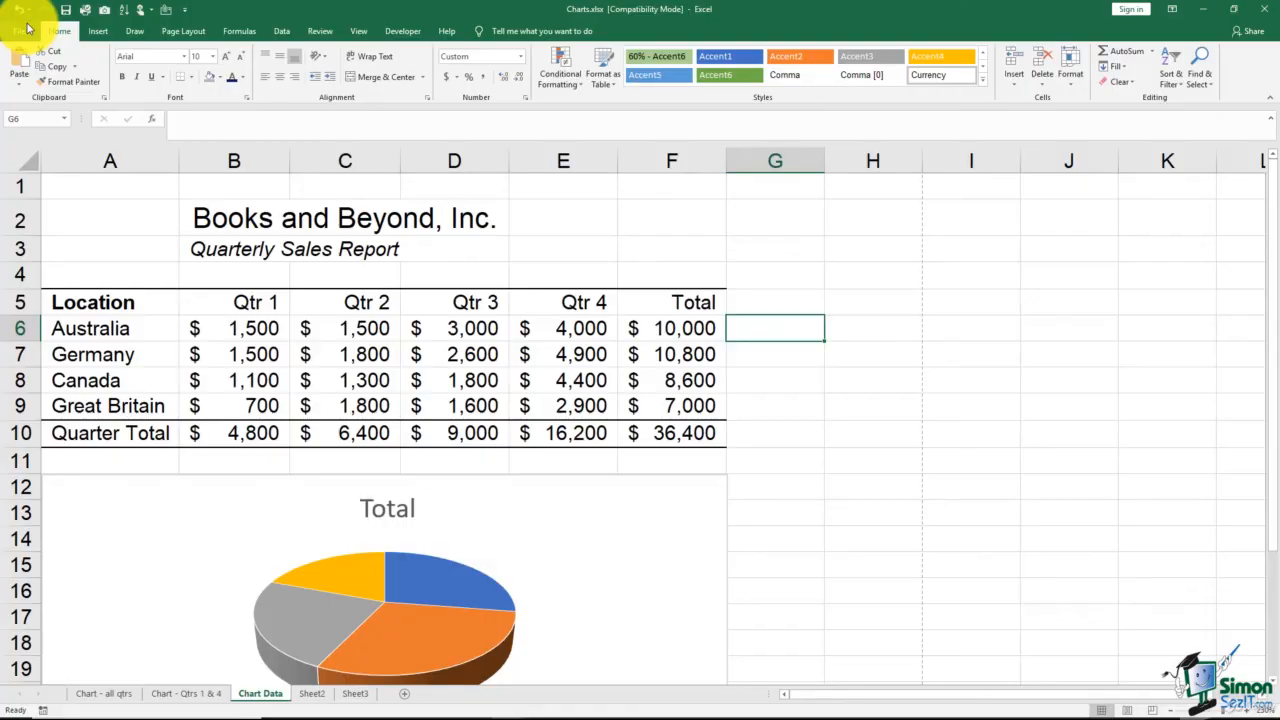
{"action": "left_click", "coordinate": [812, 414]}
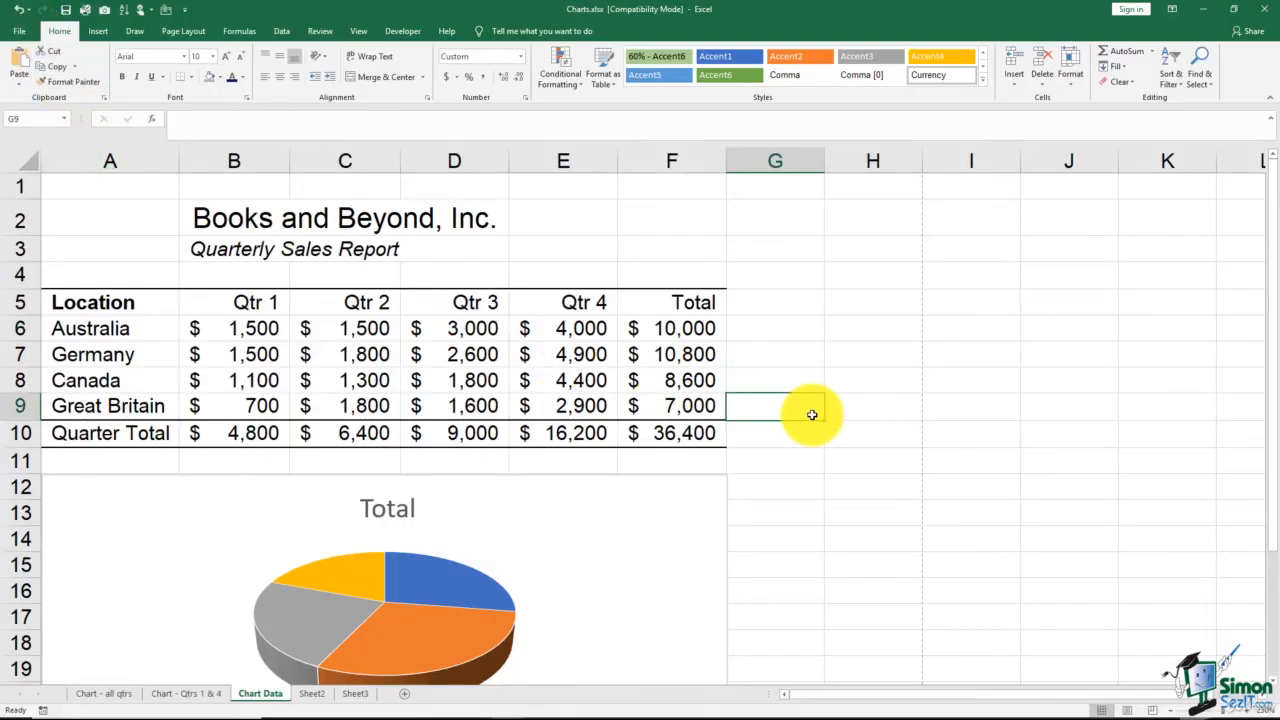